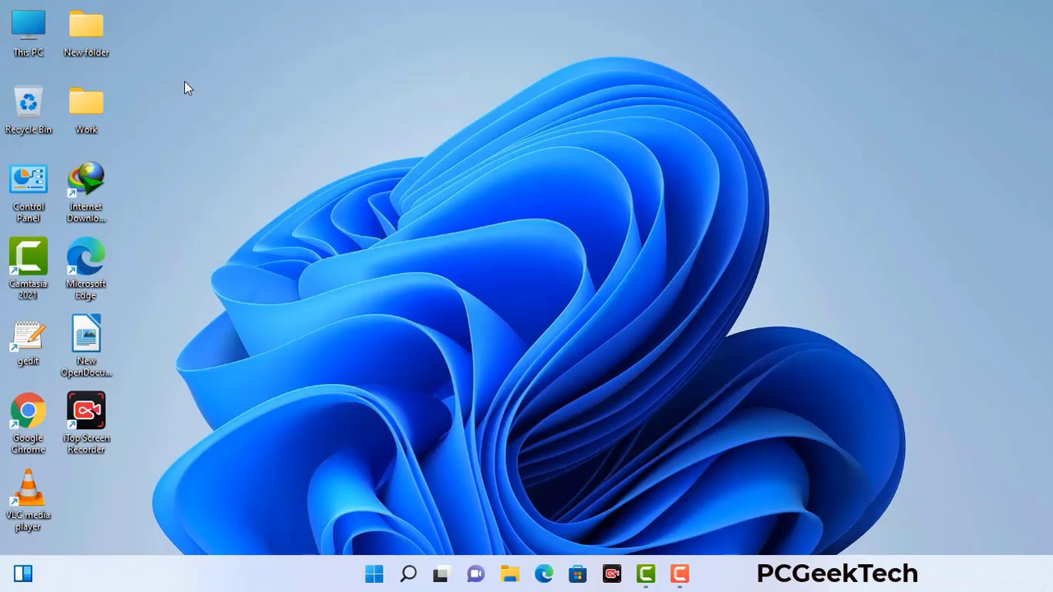
- Run the msconfig command from the Run dialog to open System Configuration
key("super+r")
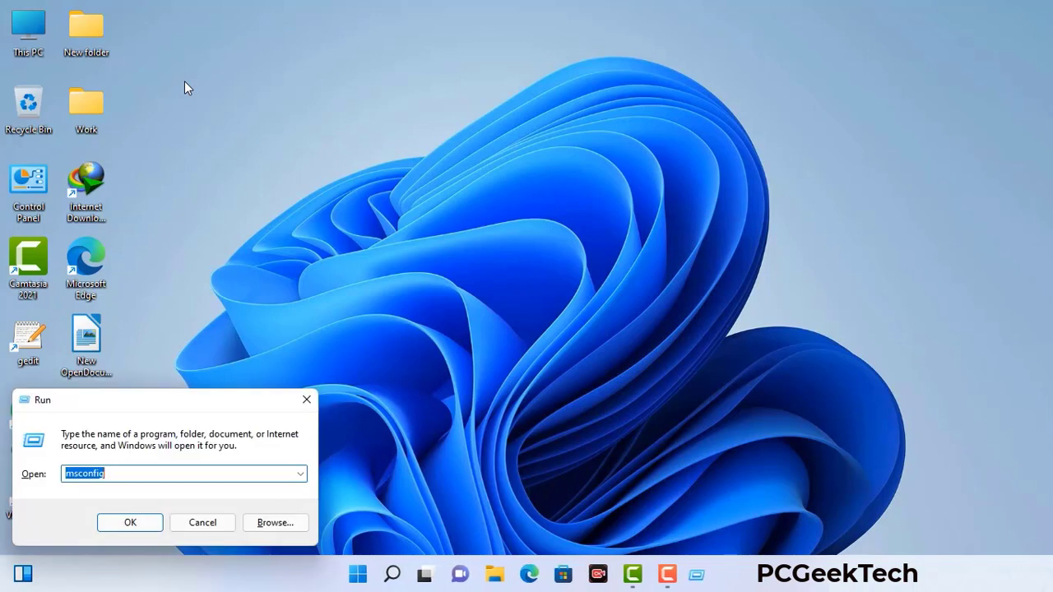
left_click_drag(180, 401, 463, 131)
left_click(420, 204)
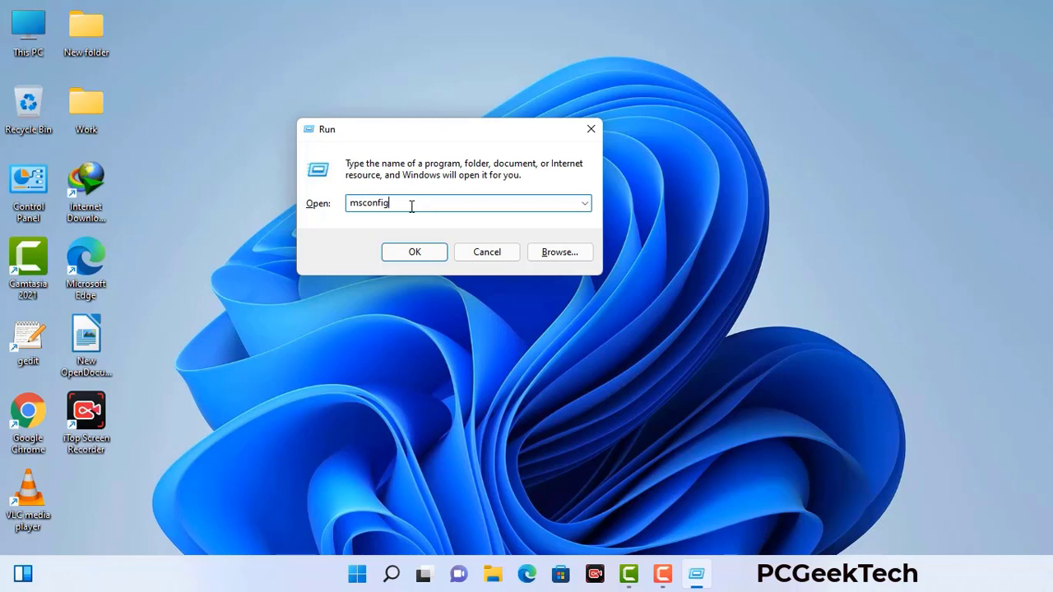
left_click(406, 256)
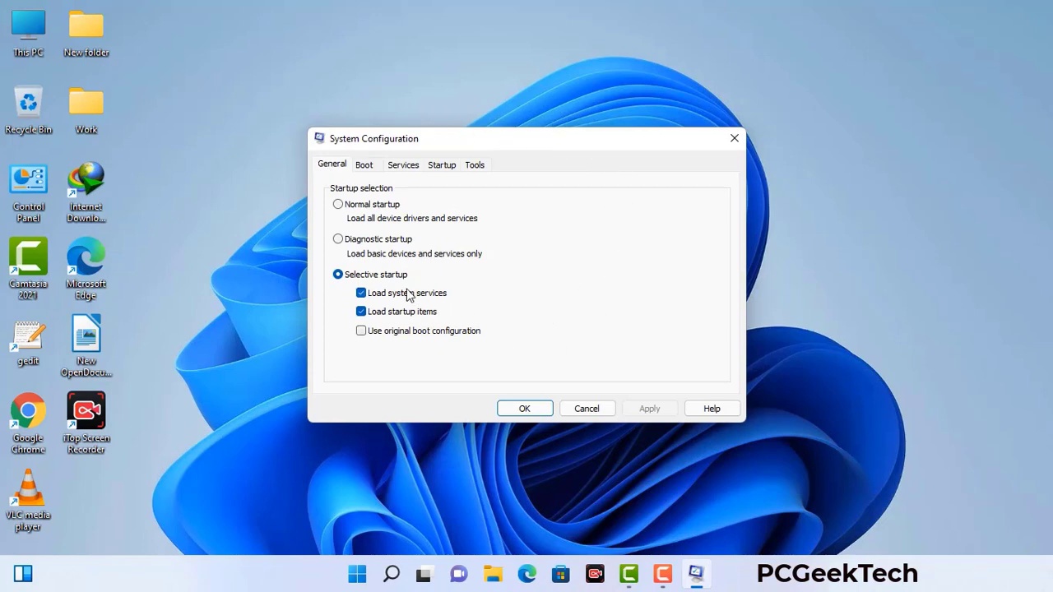
- Enable Safe boot with the Network option on the Boot tab, apply, and restart
left_click(366, 168)
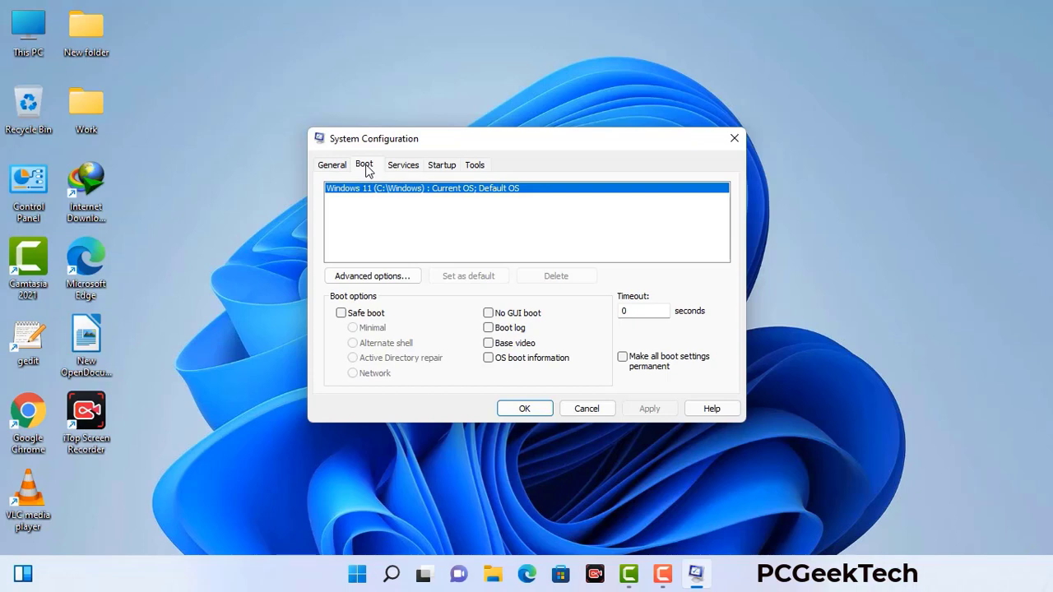
left_click(340, 313)
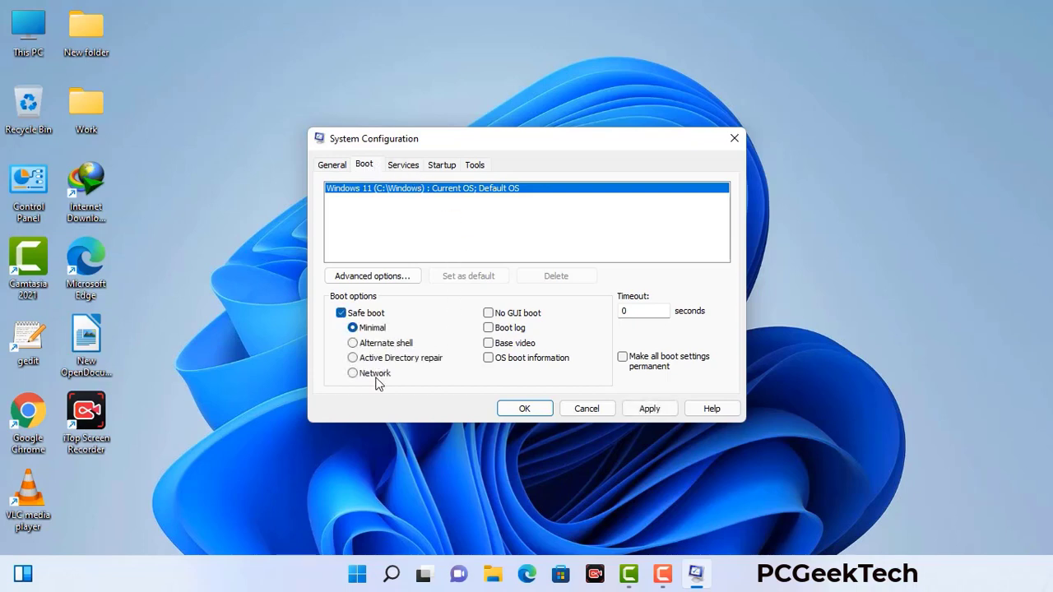
left_click(374, 374)
left_click(648, 411)
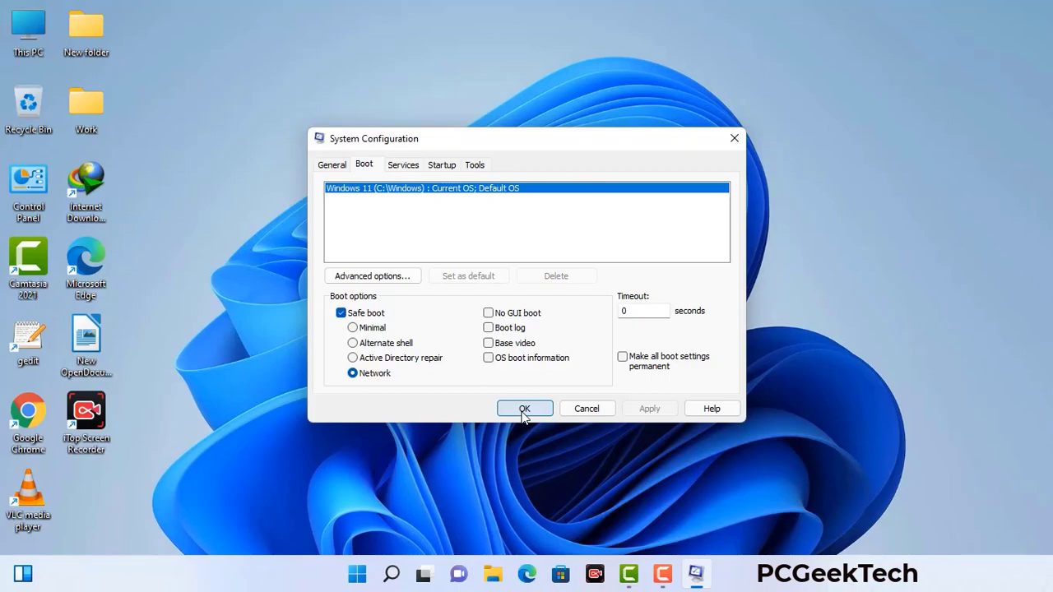
left_click(524, 409)
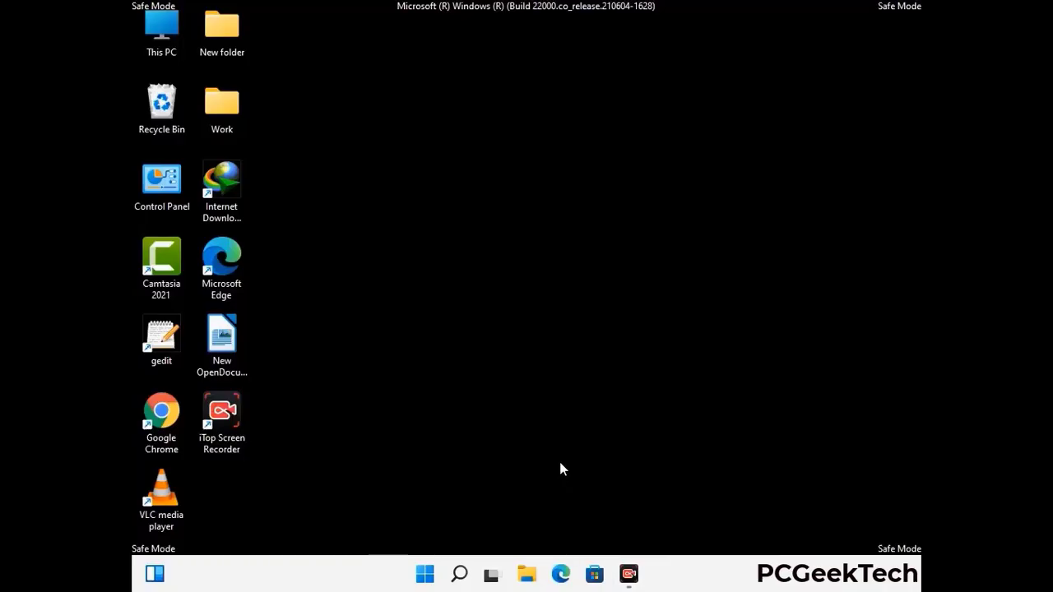
- Turn on 'Show hidden files, folders, and drives' in File Explorer Options, then close Control Panel
double_click(162, 197)
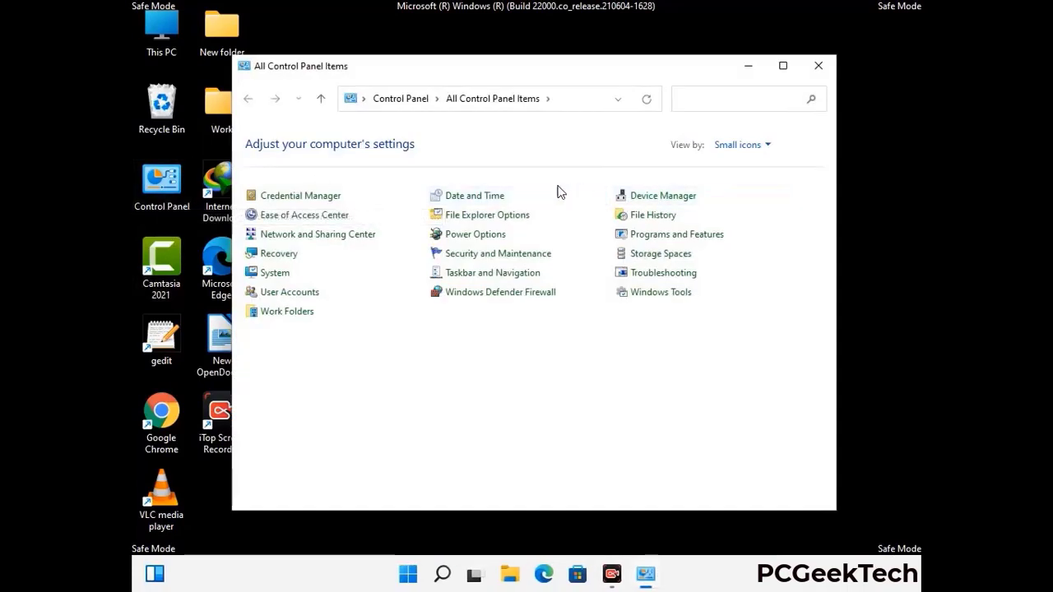
left_click(508, 216)
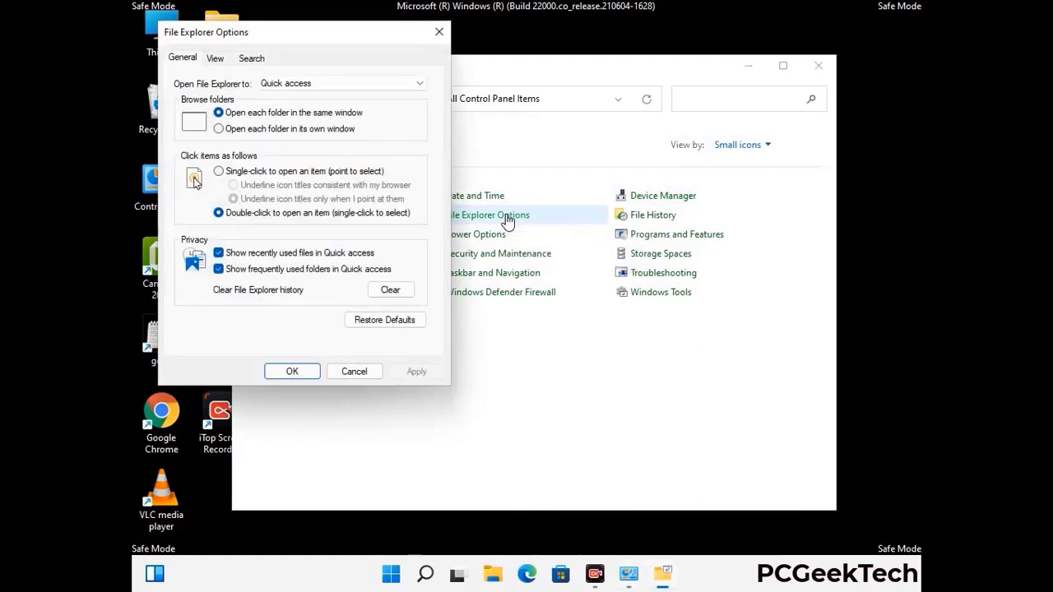
left_click(215, 60)
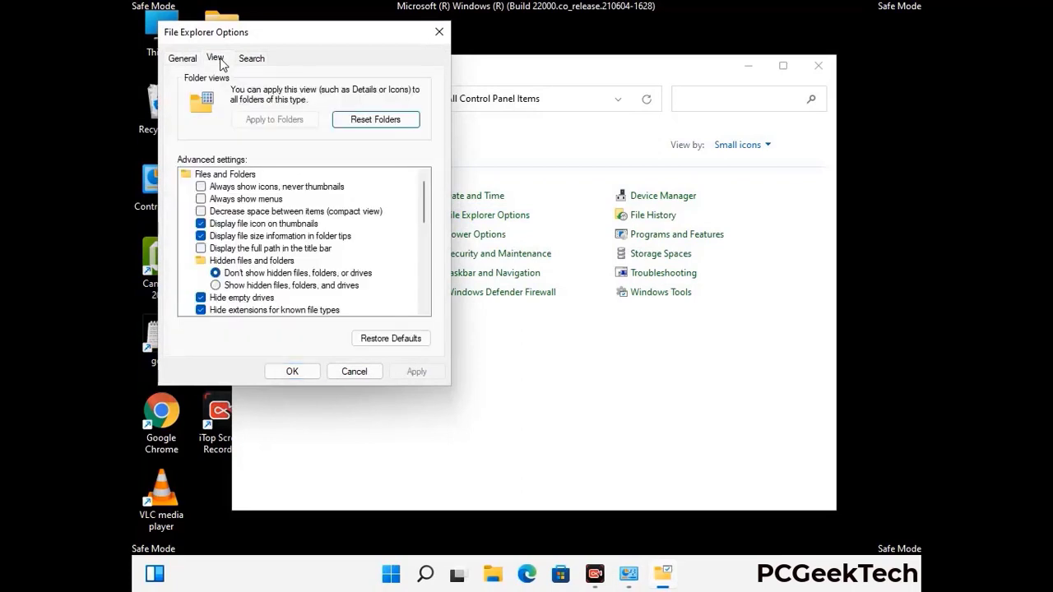
left_click(215, 285)
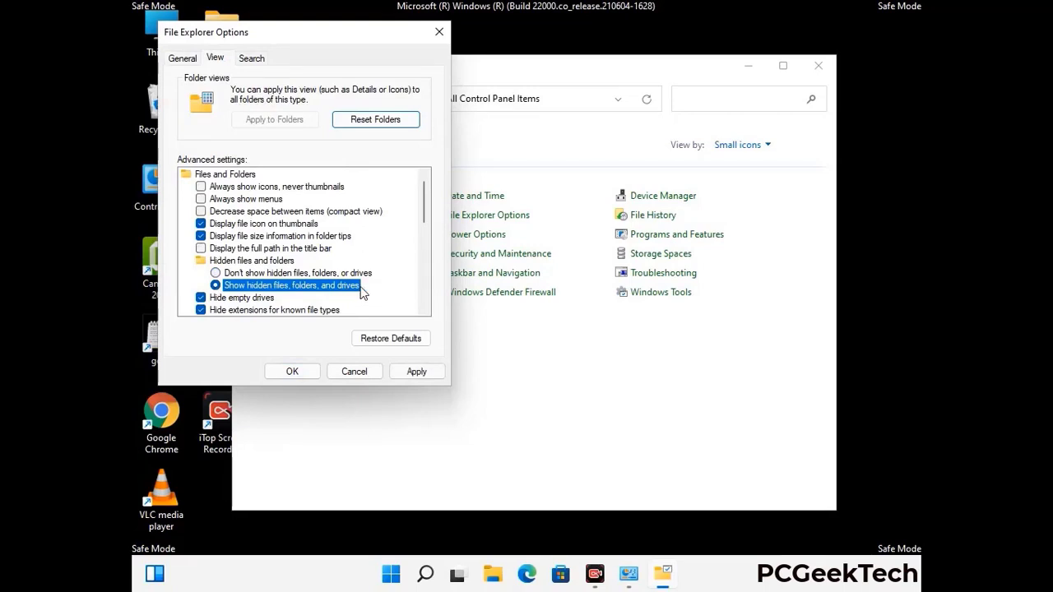
left_click(416, 373)
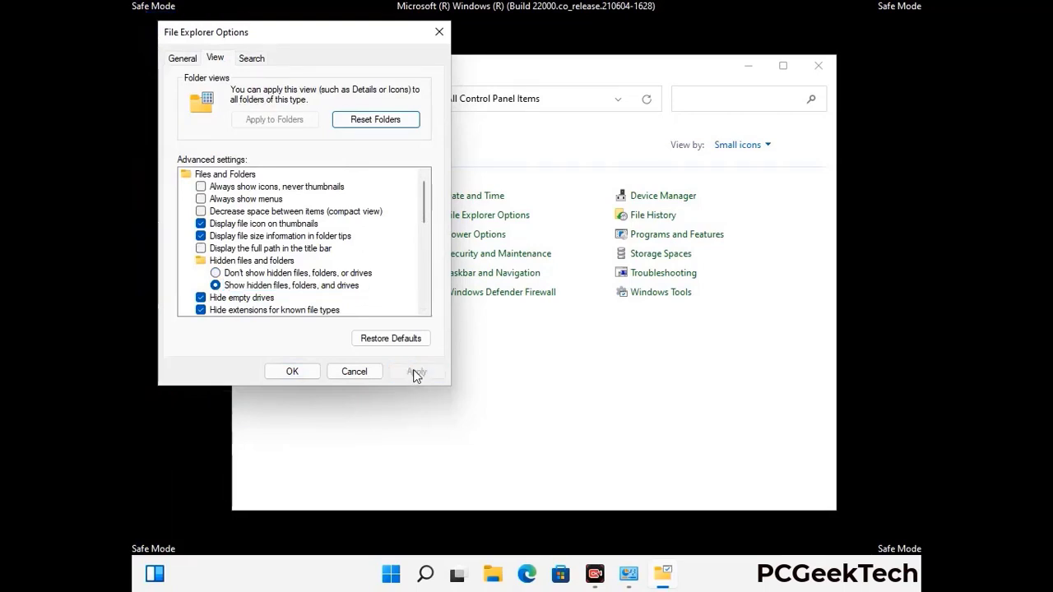
left_click(276, 373)
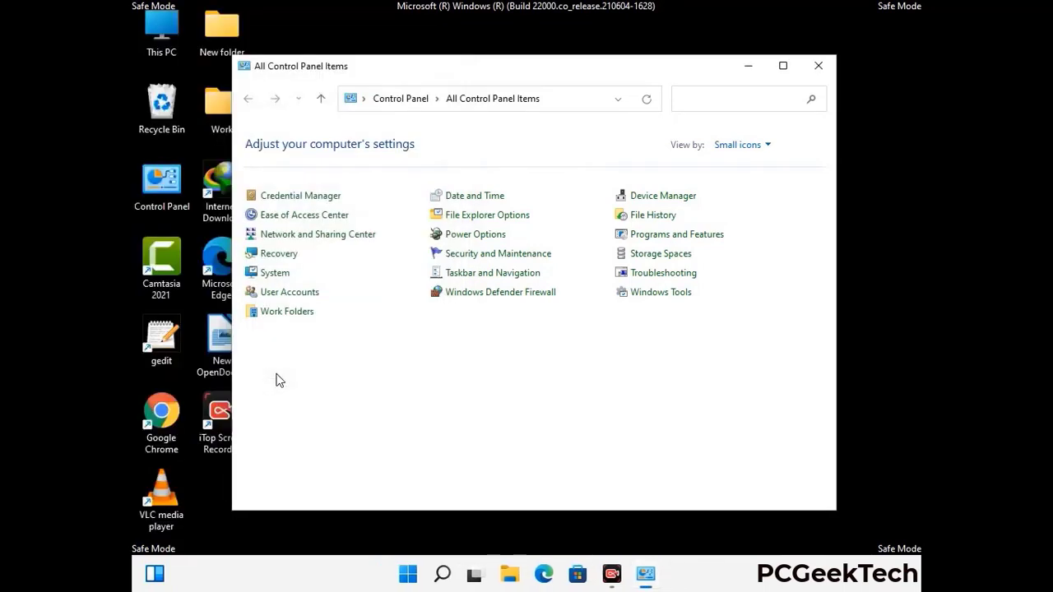
left_click(815, 68)
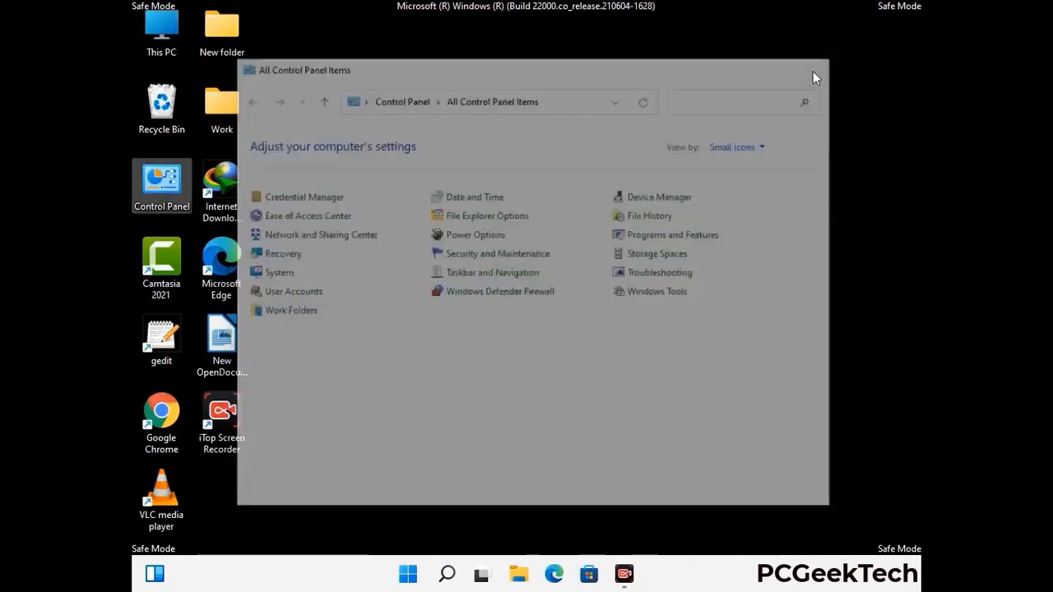
- Browse in File Explorer to C:\Windows\System32\drivers\etc
double_click(156, 51)
left_click(460, 361)
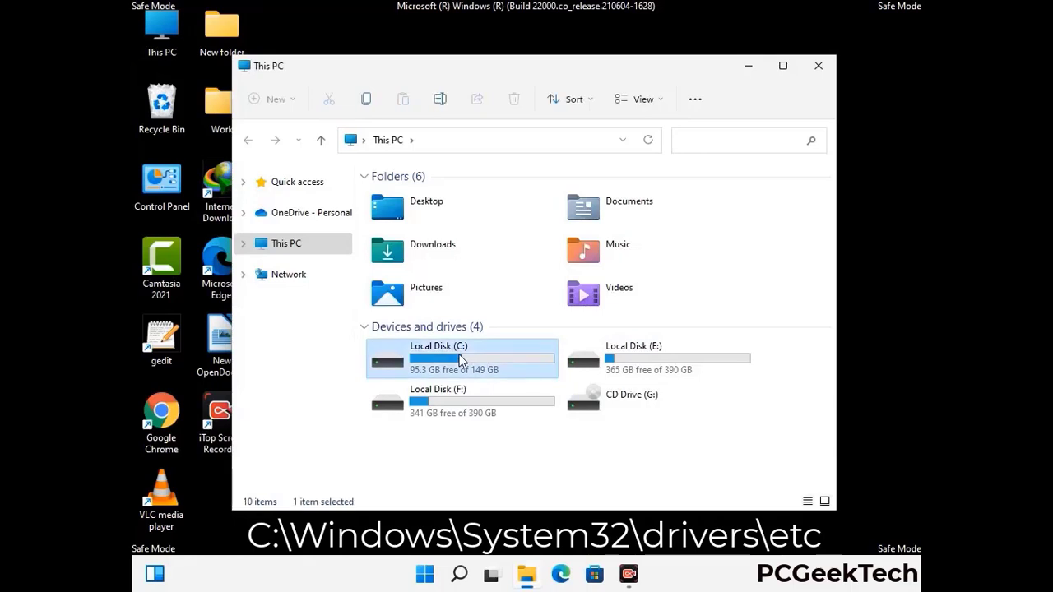
double_click(461, 360)
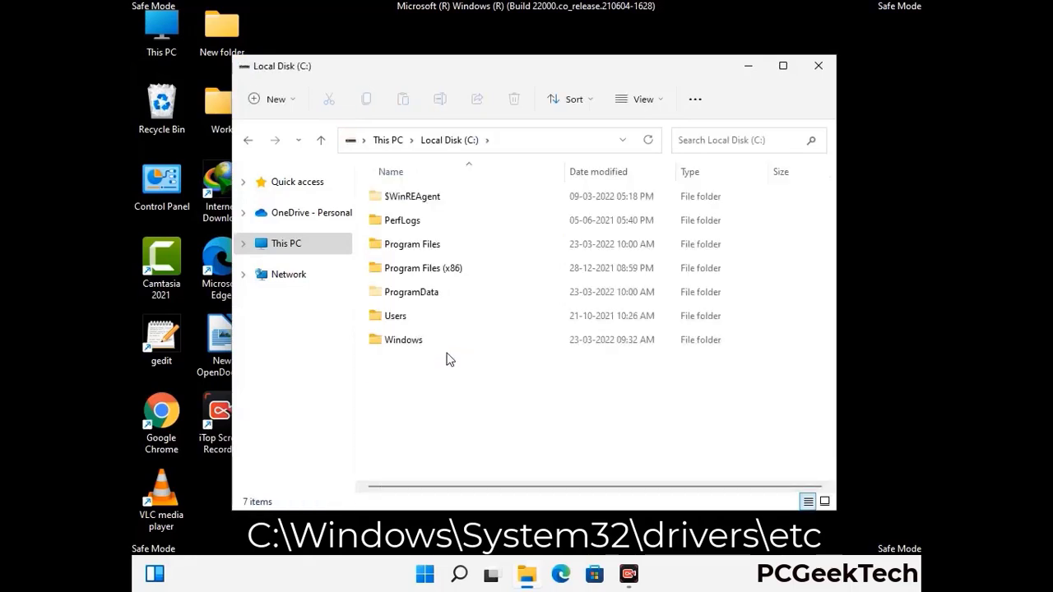
double_click(394, 345)
scroll(519, 356, "down", 7)
scroll(520, 357, "down", 10)
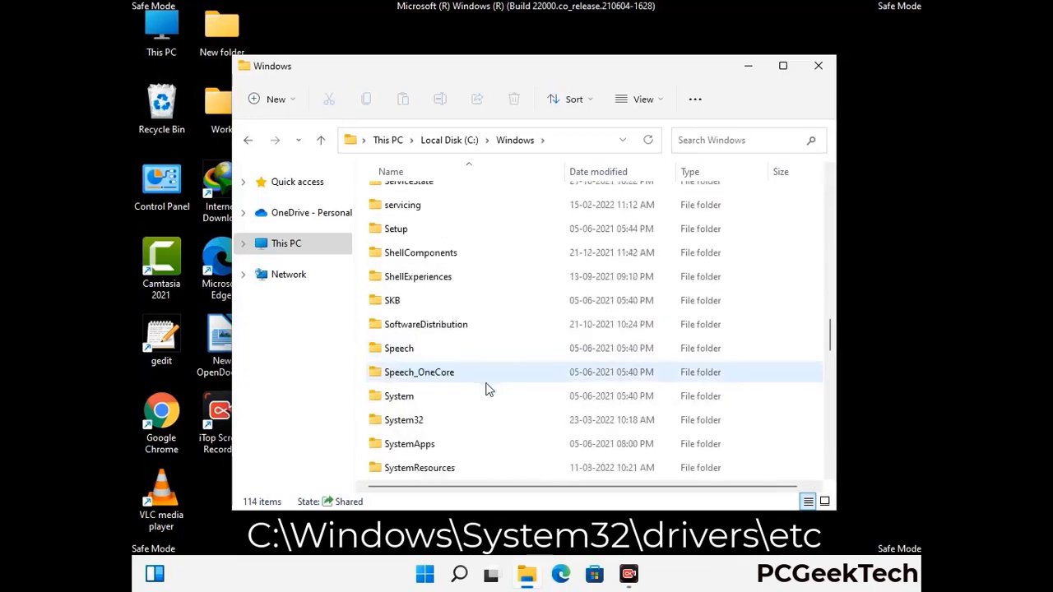
scroll(487, 387, "down", 2)
double_click(400, 347)
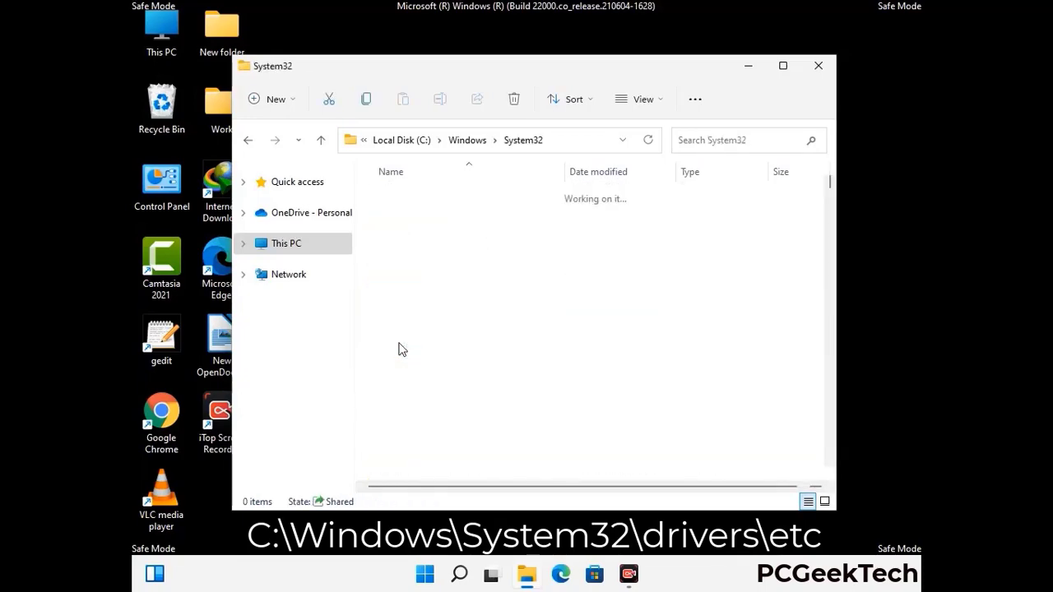
scroll(452, 358, "down", 5)
double_click(409, 455)
double_click(393, 243)
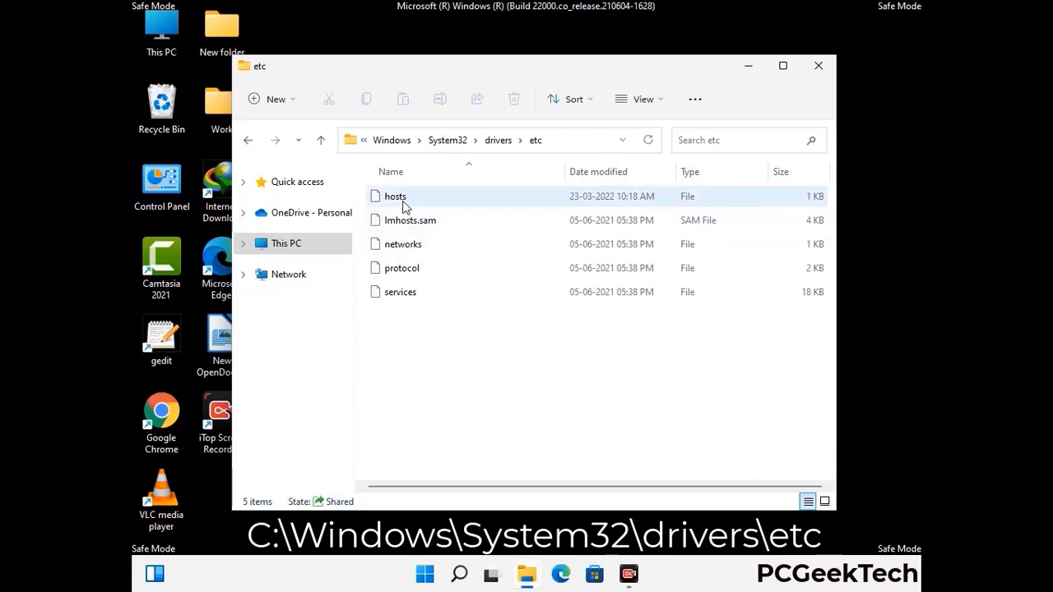
- Open the hosts file with Notepad
left_click(404, 205)
double_click(404, 205)
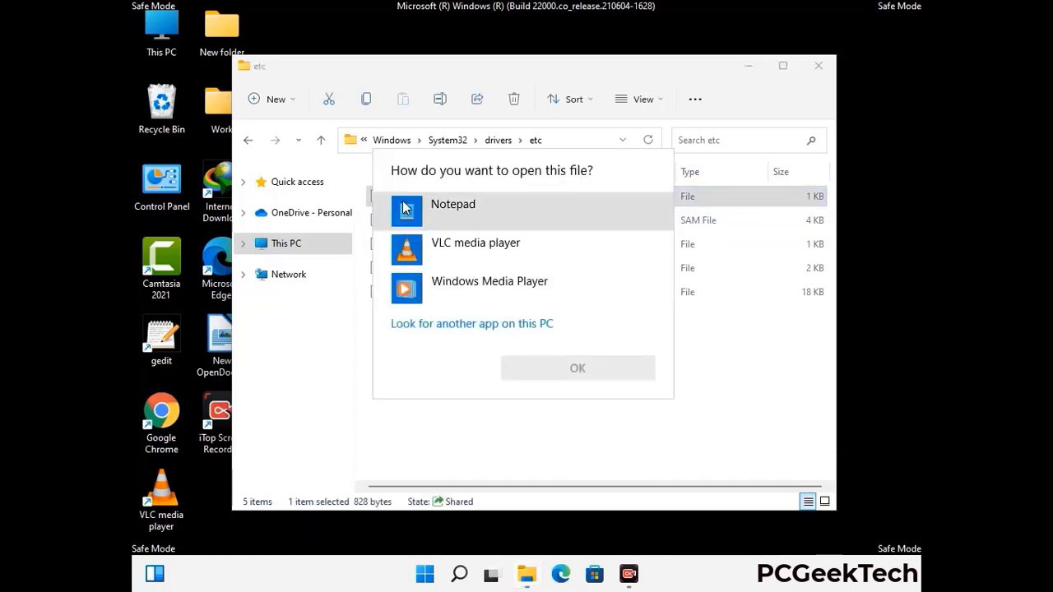
left_click(466, 205)
left_click(584, 368)
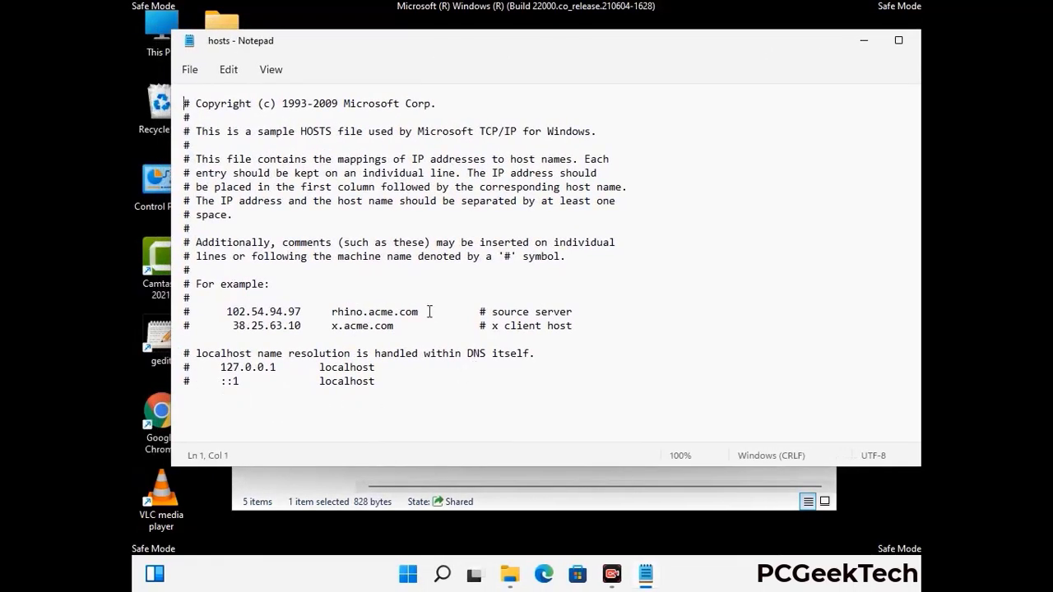
- Add two blank lines after the last localhost entry and save the hosts file
left_click(395, 386)
key("Return")
key("Return")
scroll(221, 229, "down", 1)
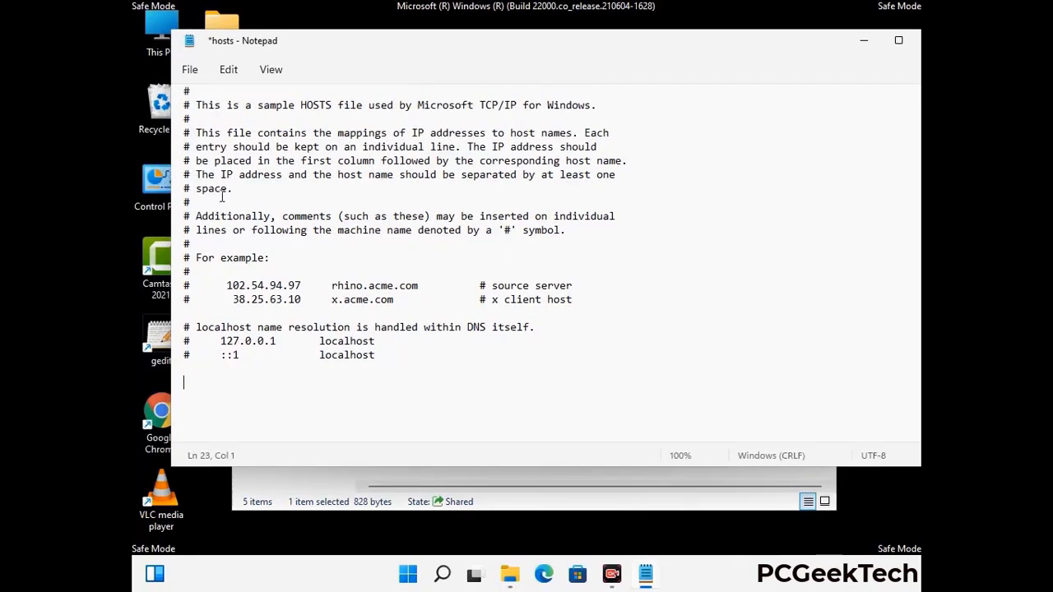
left_click(190, 70)
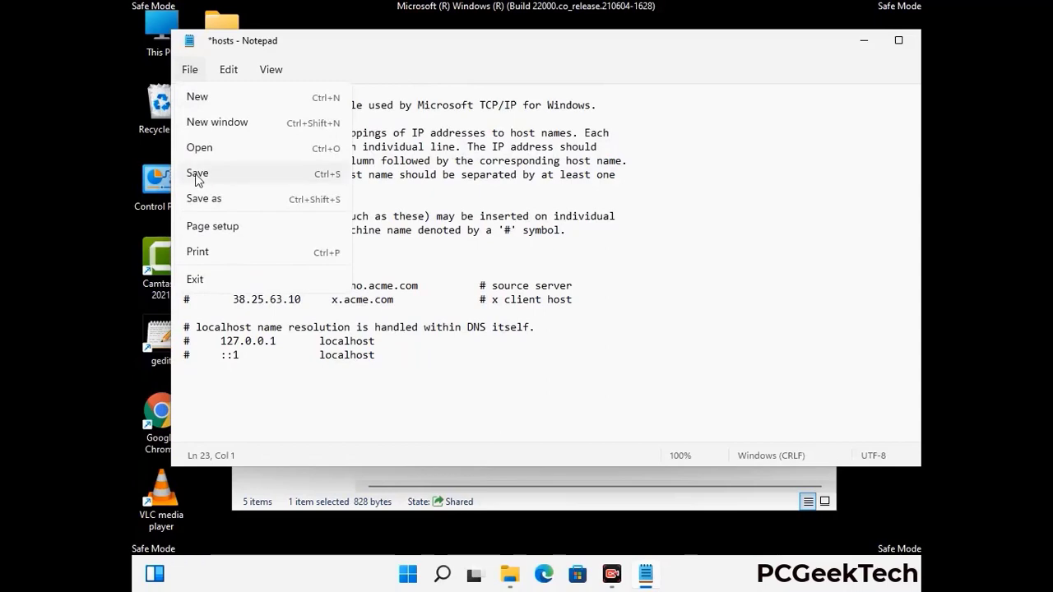
left_click(197, 174)
- Close Notepad and the etc folder window
left_click_drag(791, 45, 671, 45)
left_click(812, 40)
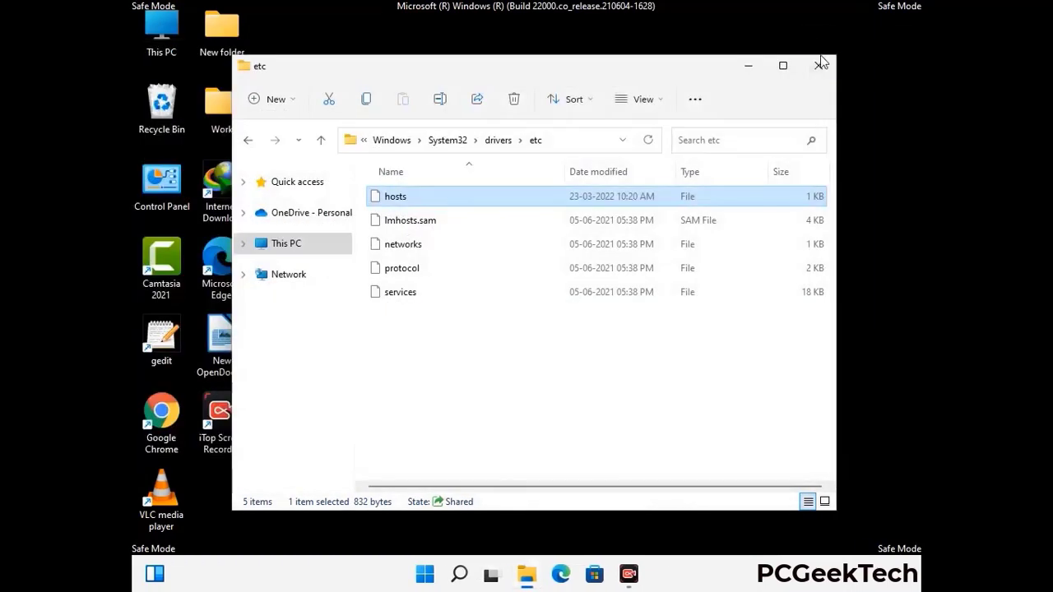
left_click(820, 65)
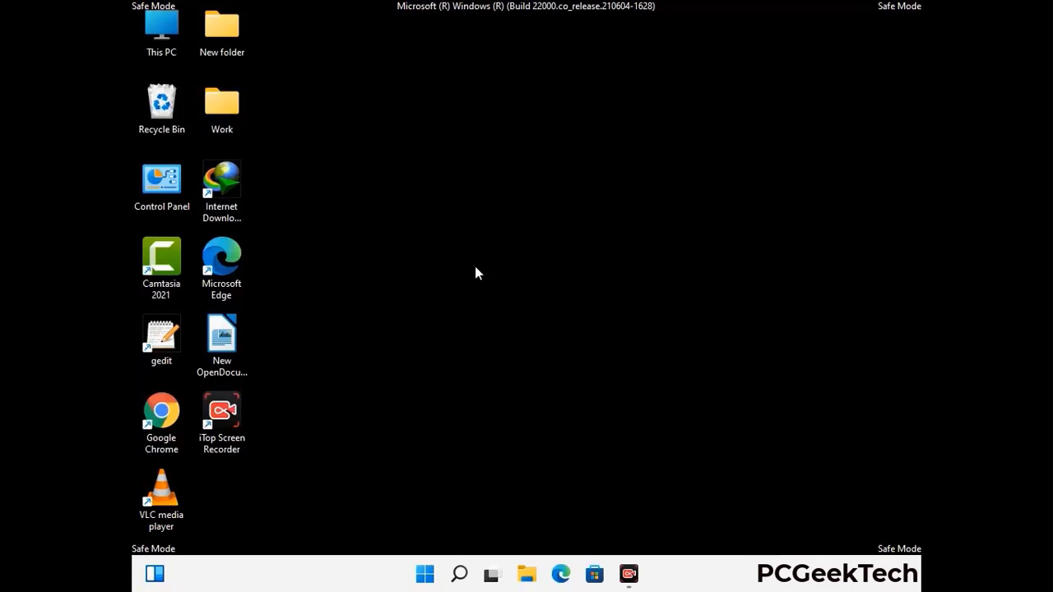
- Run %appdata% from the Run dialog to open the AppData\Roaming folder
key("super+r")
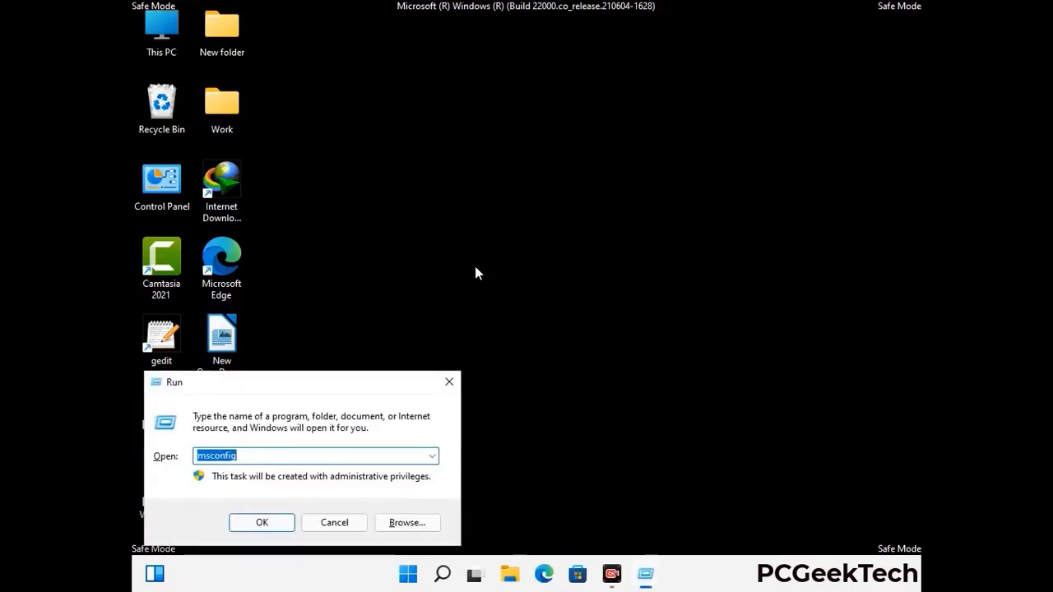
left_click_drag(302, 378, 489, 162)
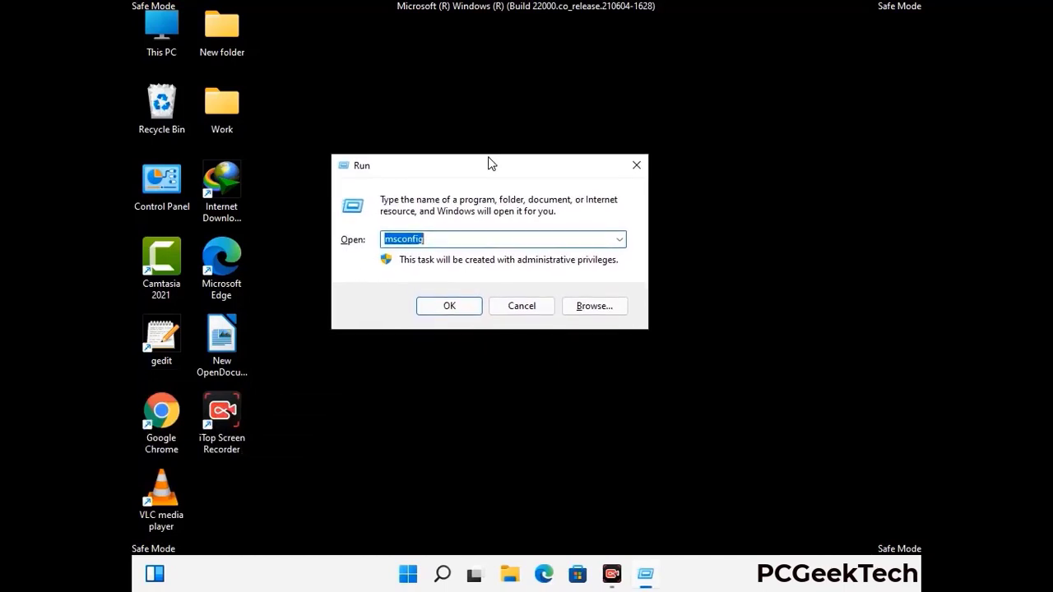
type("%")
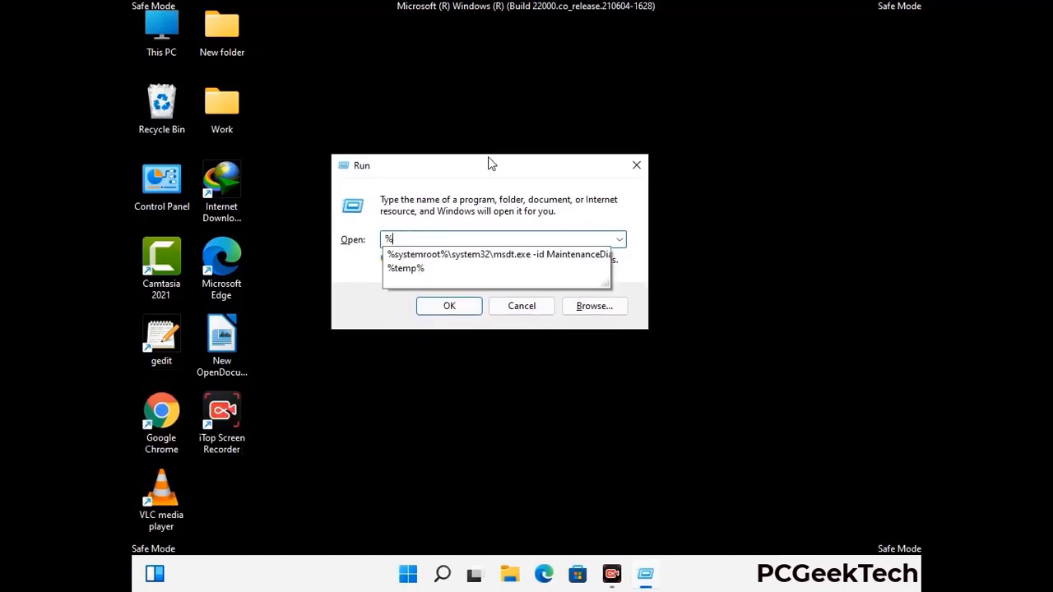
type("a")
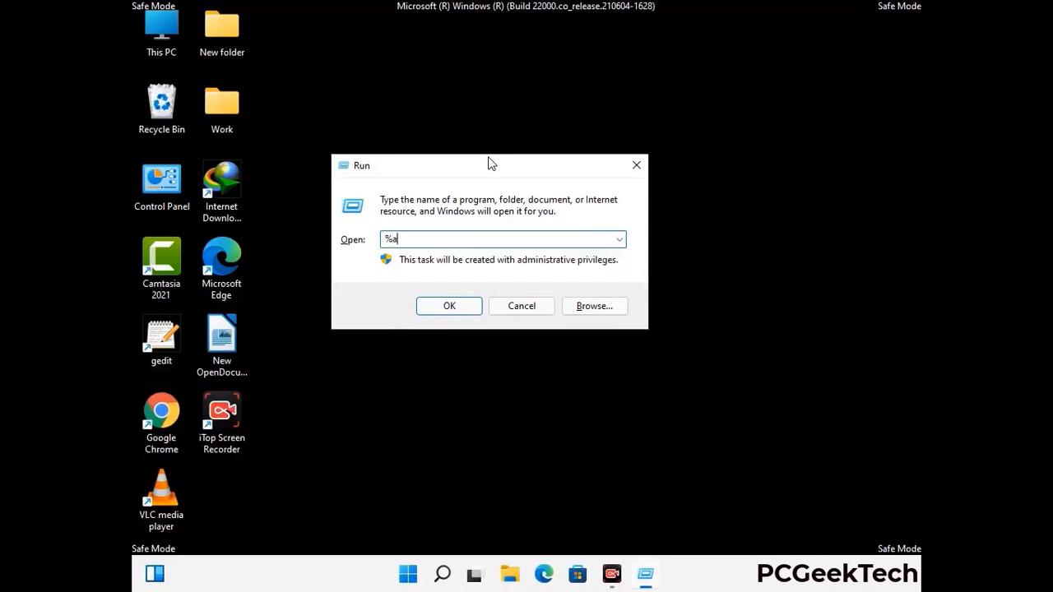
type("ppdata%")
key("Return")
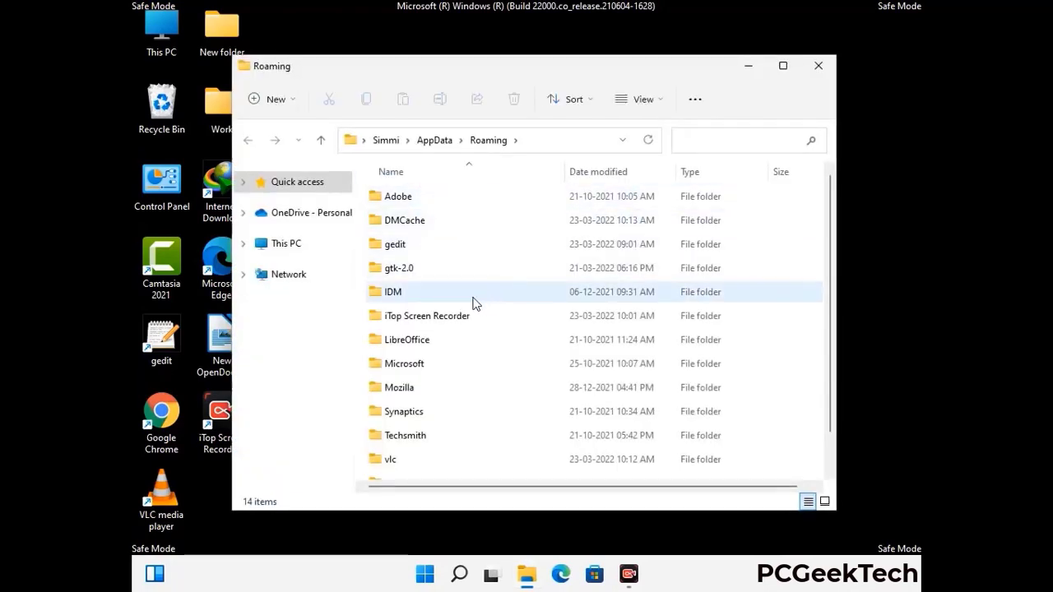
- Delete the Zoom folder from AppData\Roaming and close the window
scroll(492, 297, "down", 2)
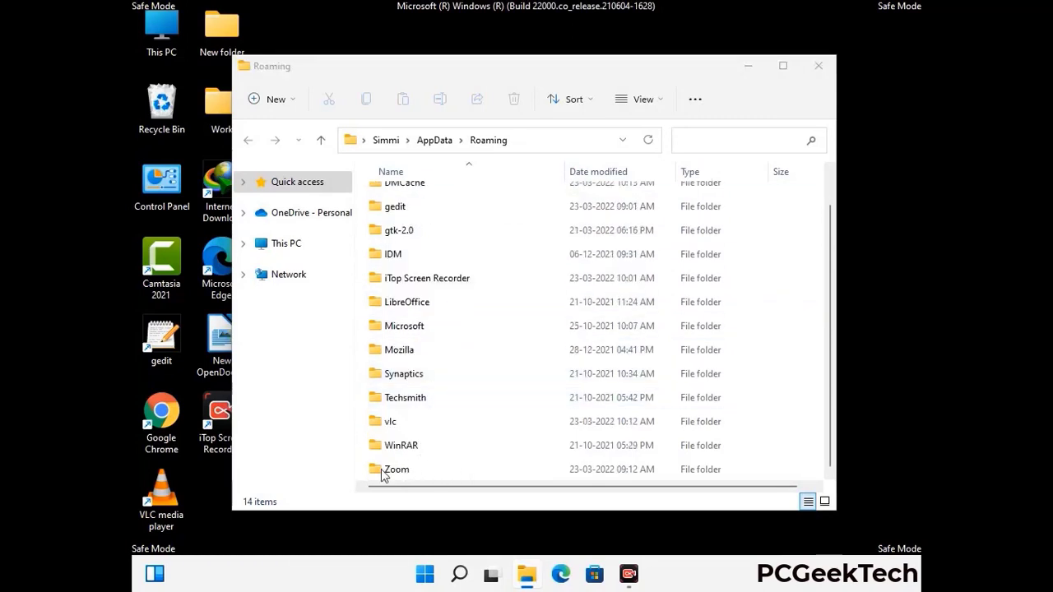
left_click(589, 464)
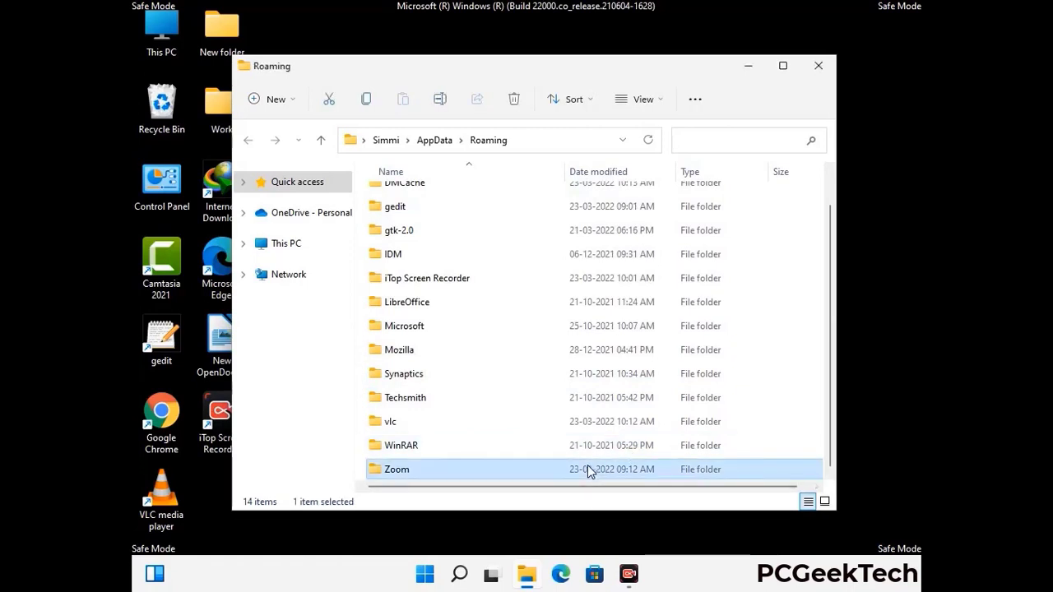
left_click(514, 100)
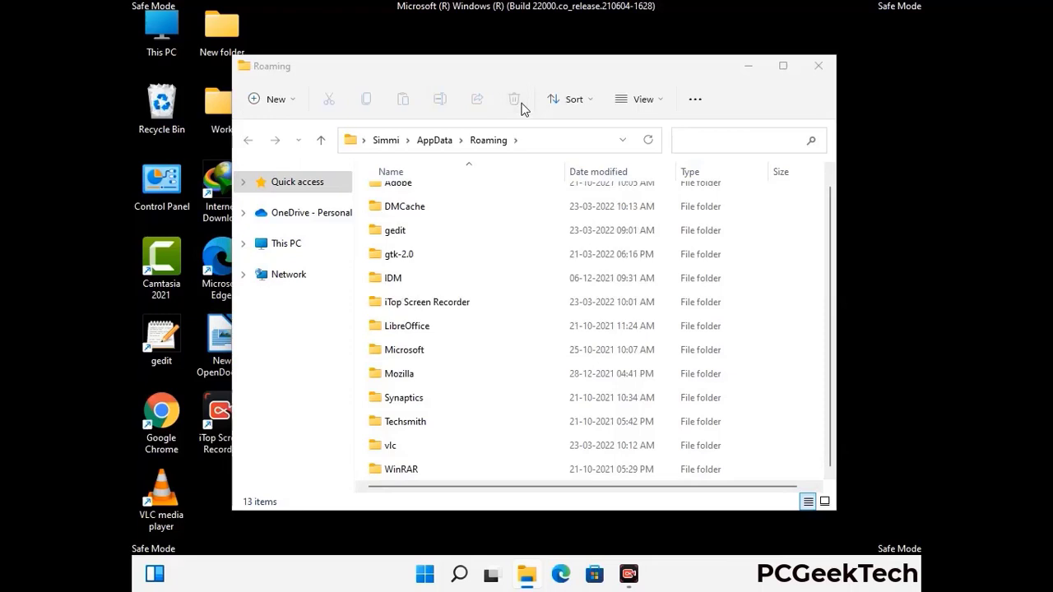
left_click(815, 73)
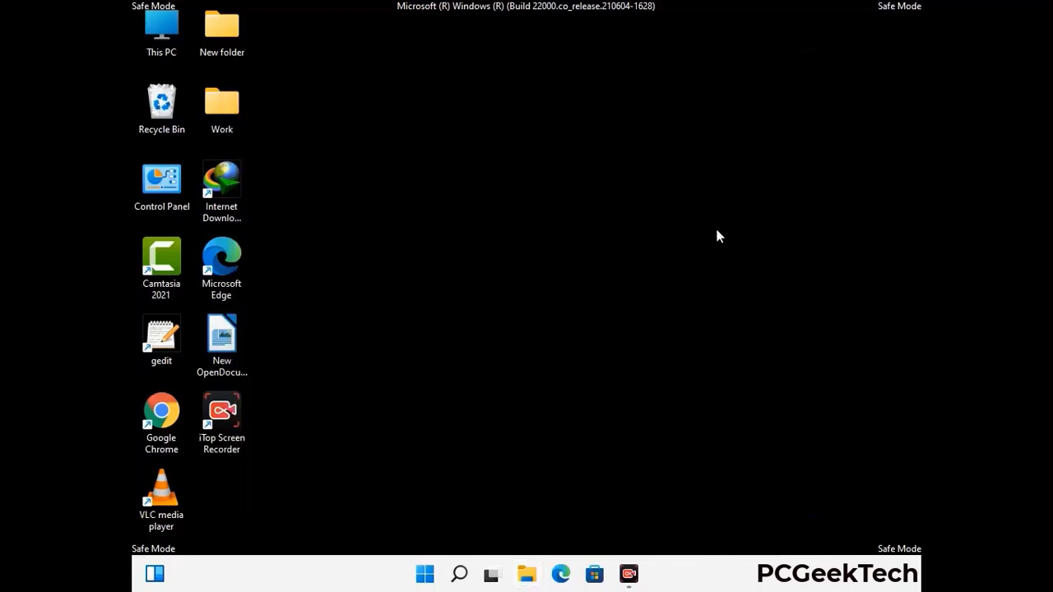
key("super+r")
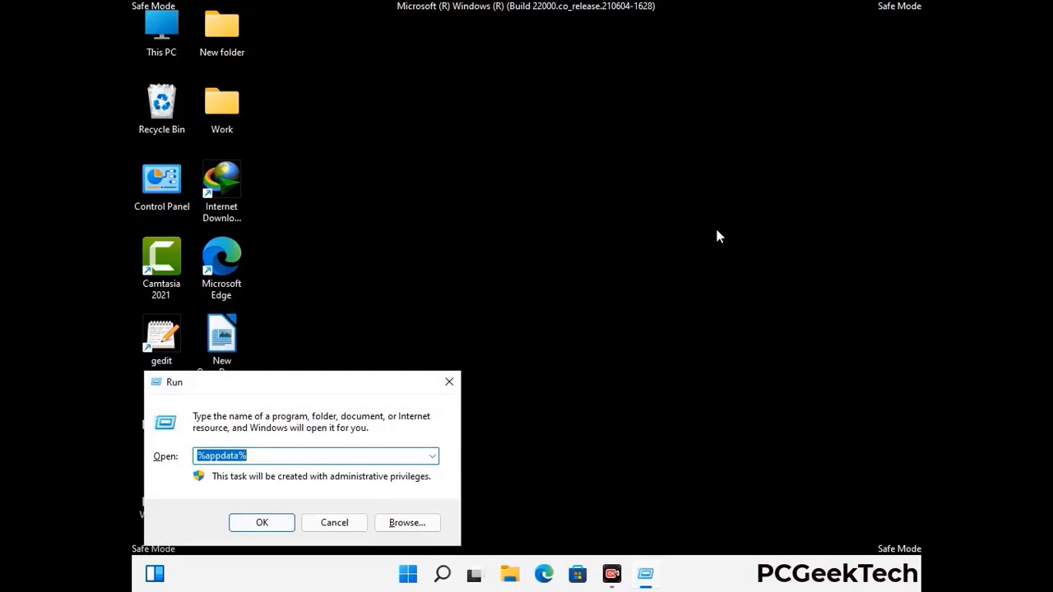
- Run %LocalAppData% to open the AppData\Local folder
left_click_drag(329, 391, 552, 208)
type("%Loca")
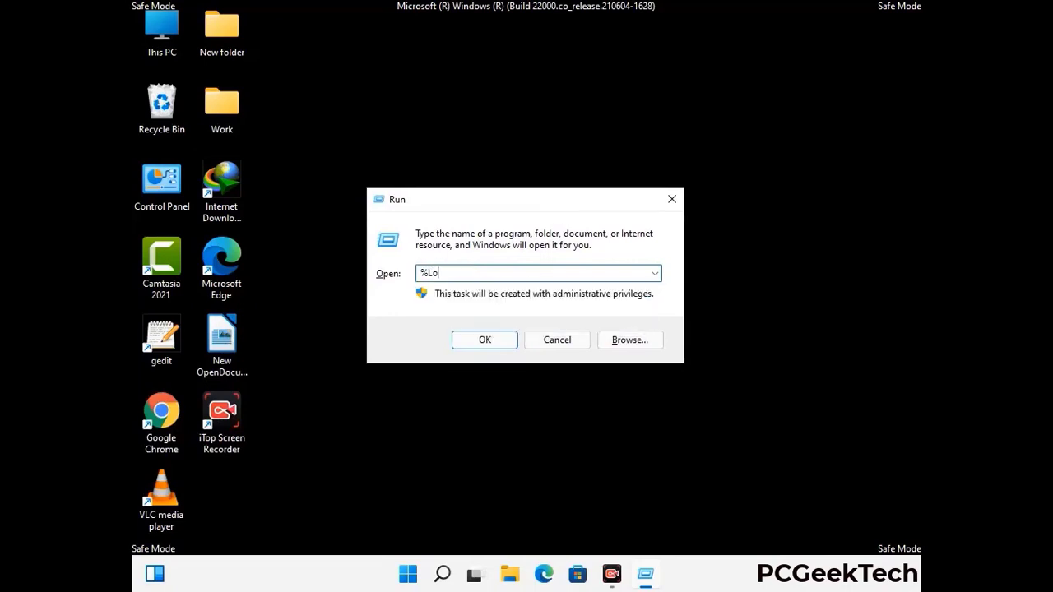
type("lAppData%")
key("Return")
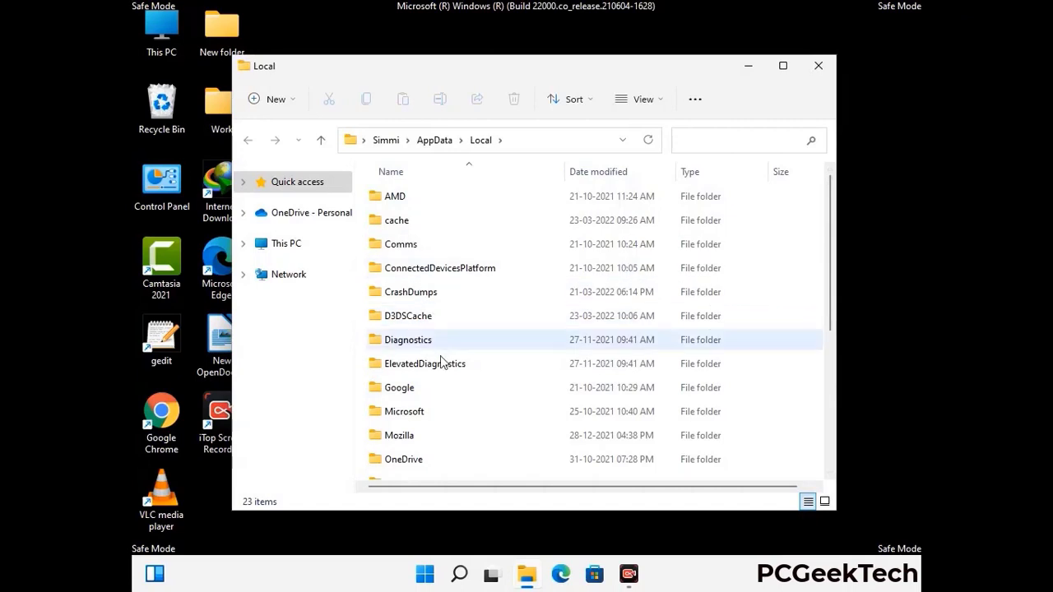
- Delete the Mozilla folder from AppData\Local and close the window
scroll(441, 363, "down", 1)
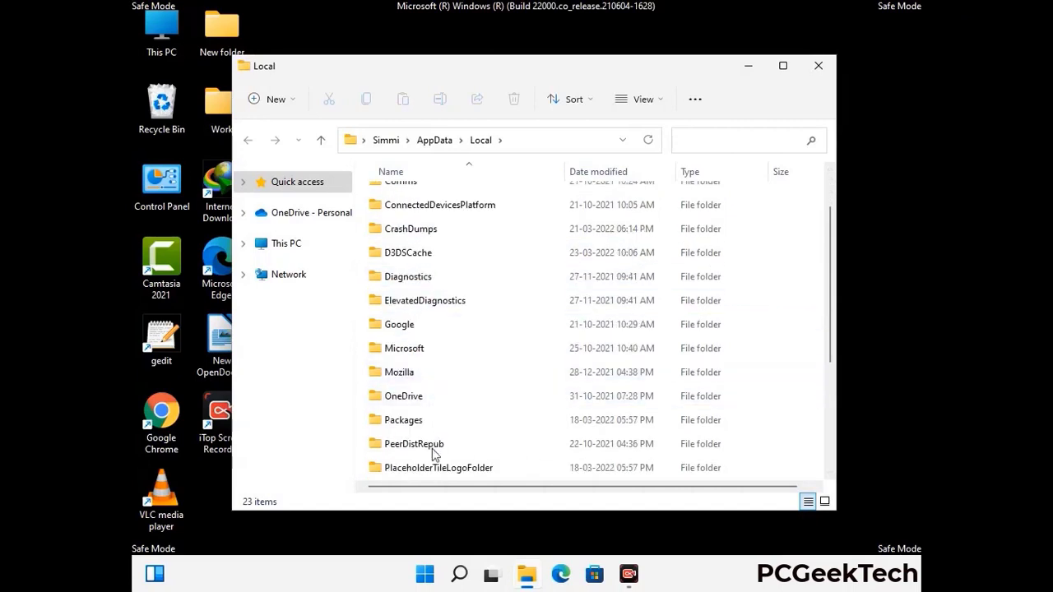
left_click(411, 375)
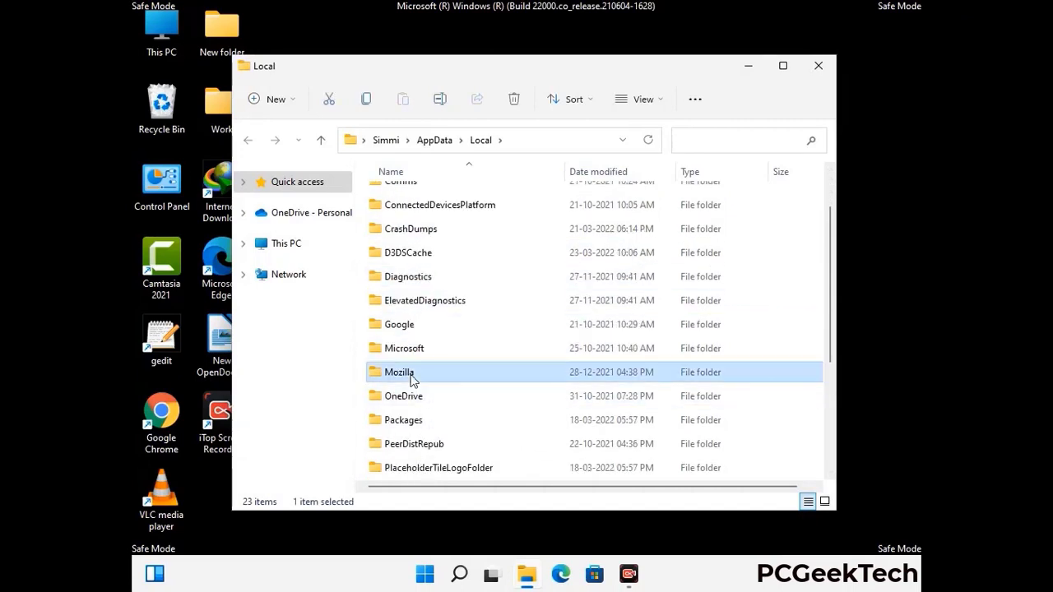
left_click(513, 102)
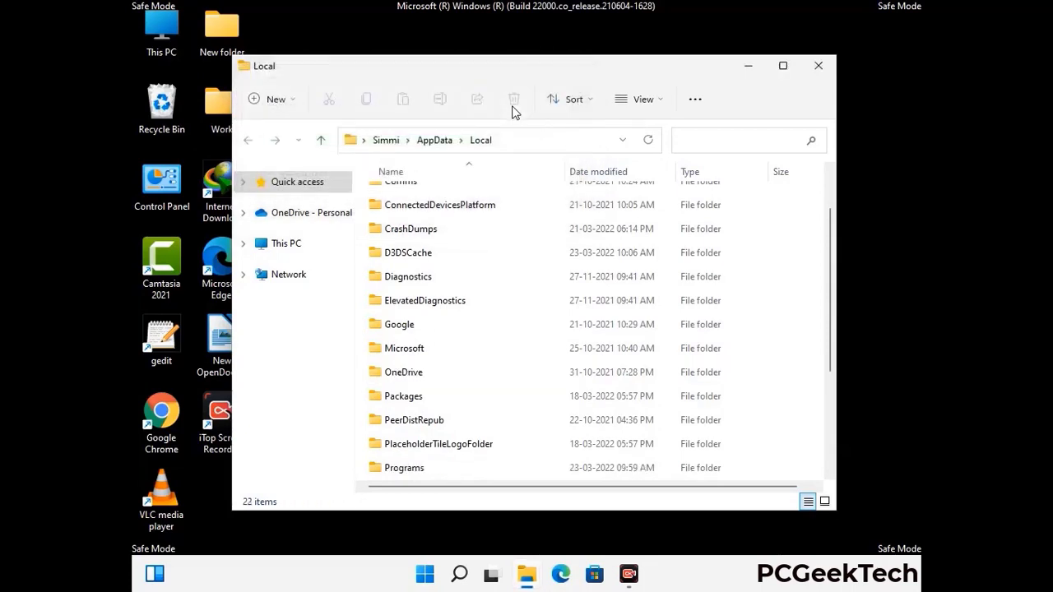
left_click(818, 71)
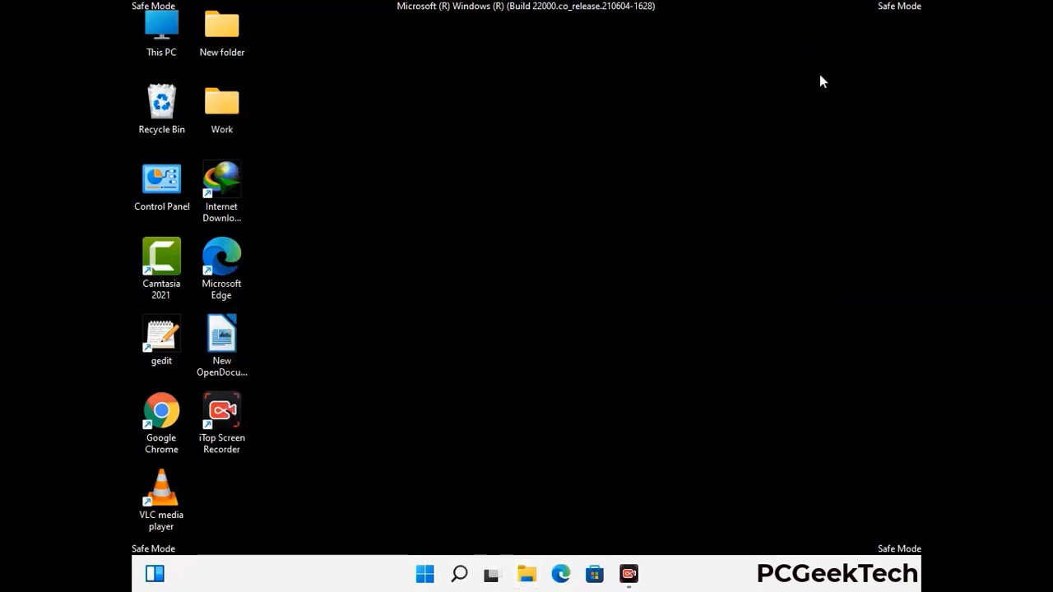
- Run %ProgramData% from the Run dialog to open C:\ProgramData
key("super+r")
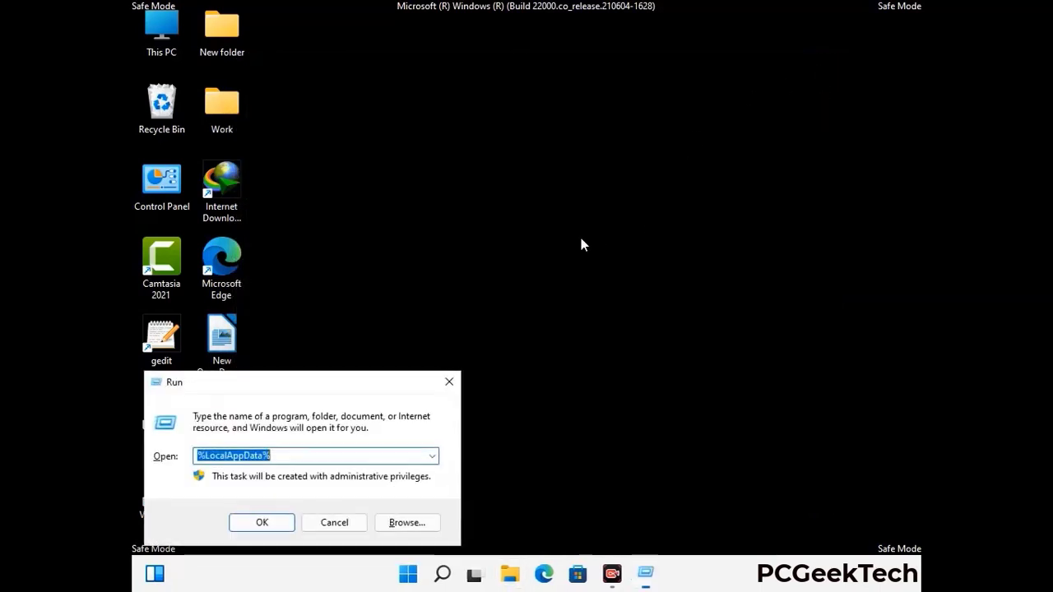
left_click_drag(290, 383, 482, 216)
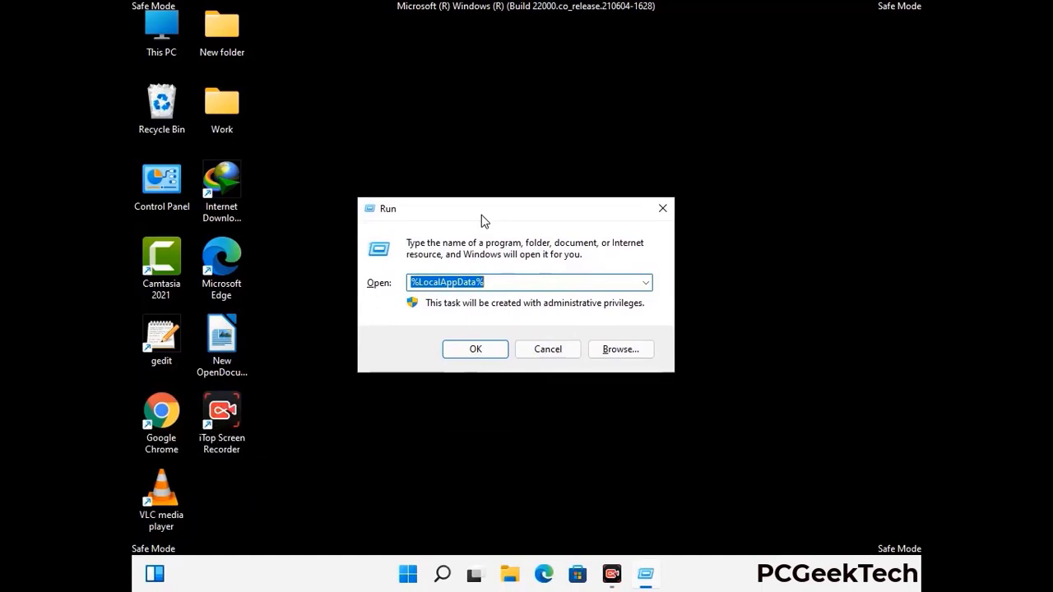
type("%")
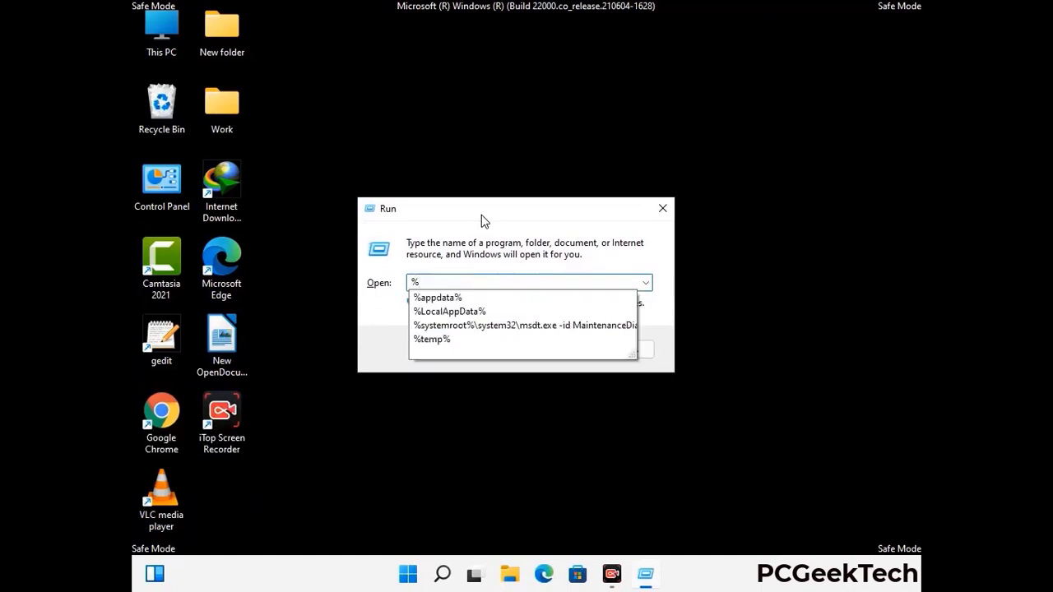
type("ProgramData%")
key("Return")
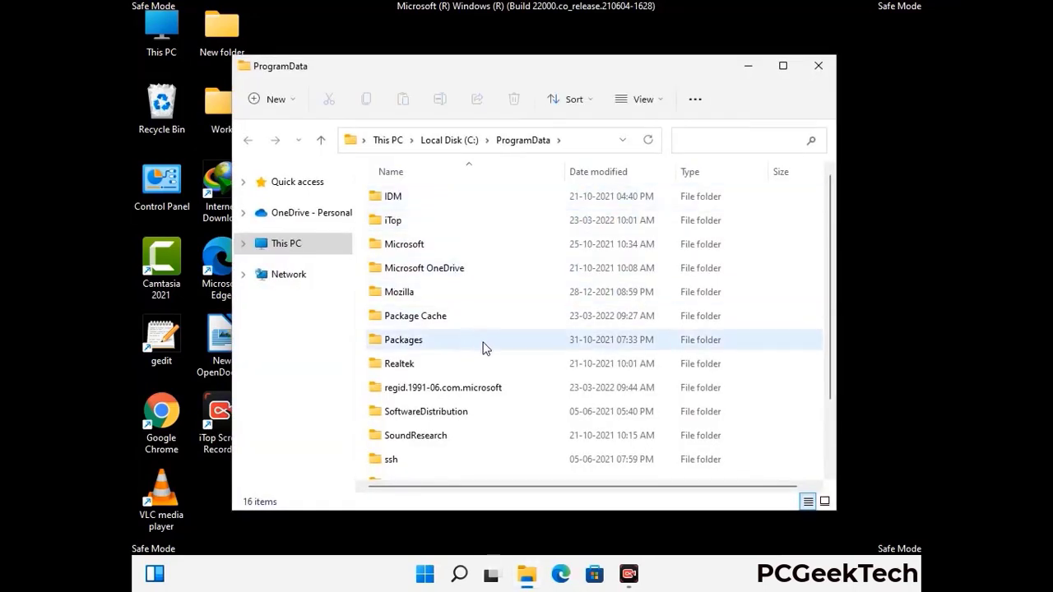
- Delete the Mozilla folder from ProgramData and close the window
scroll(483, 348, "down", 3)
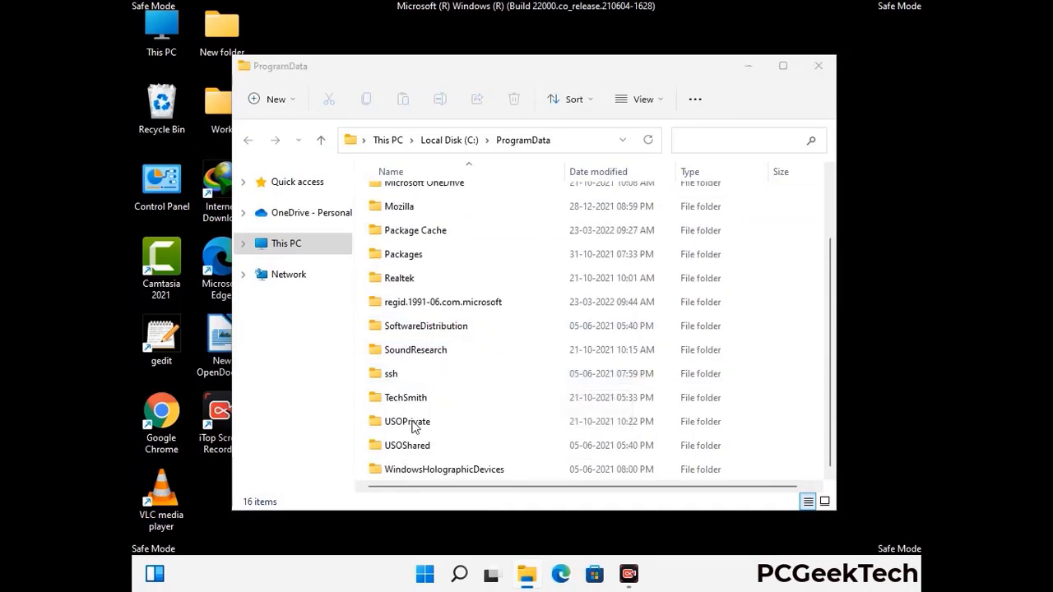
left_click(415, 207)
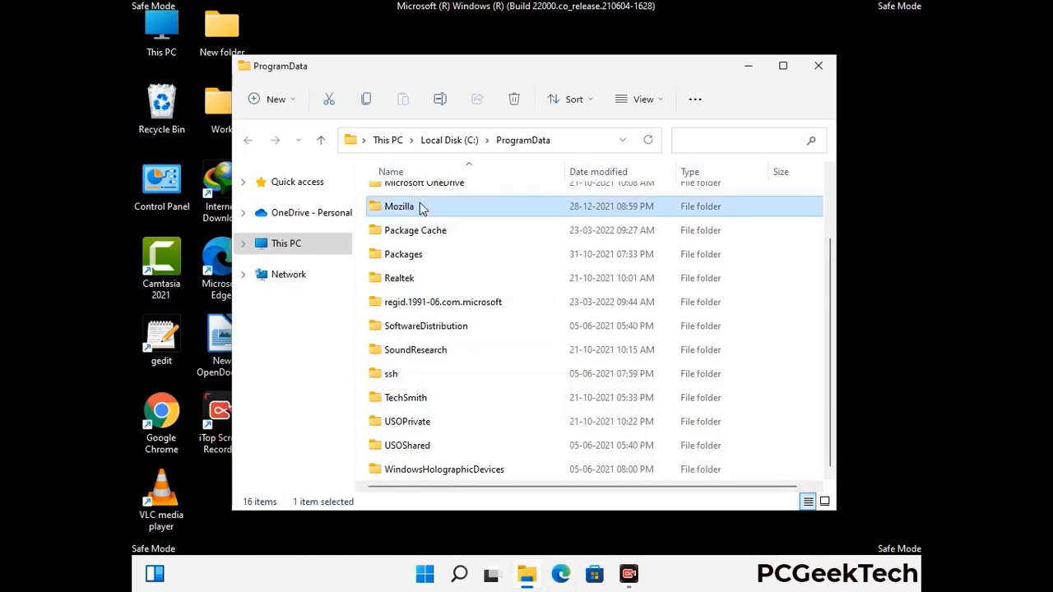
left_click(519, 99)
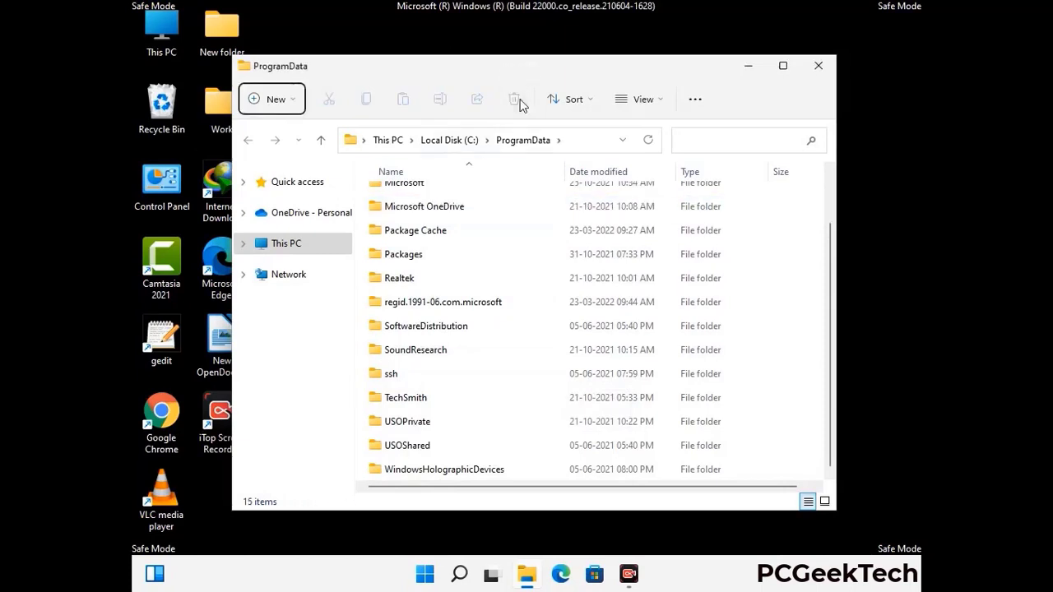
scroll(611, 236, "up", 1)
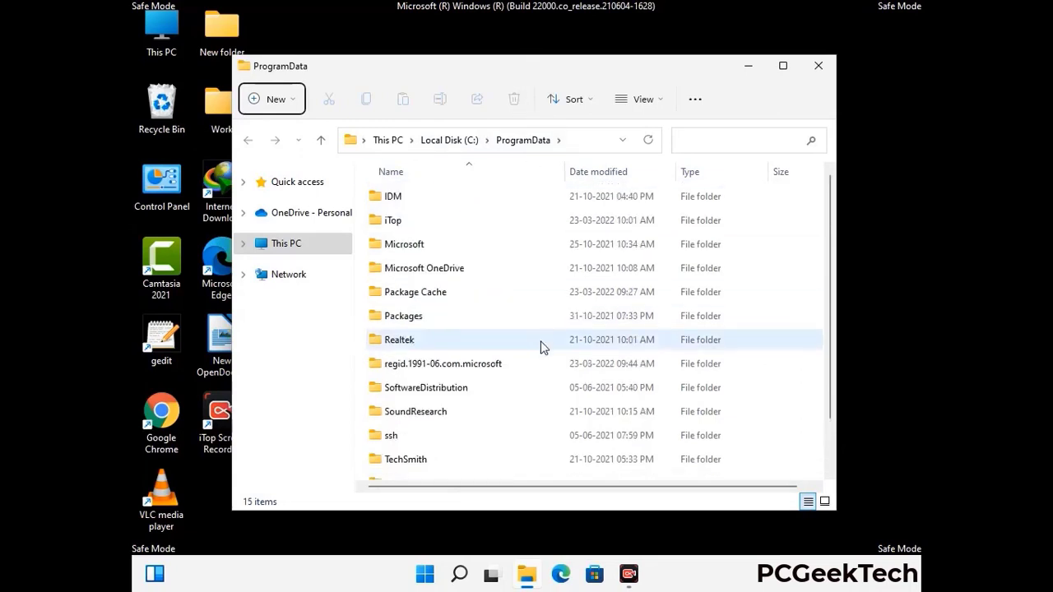
left_click(819, 66)
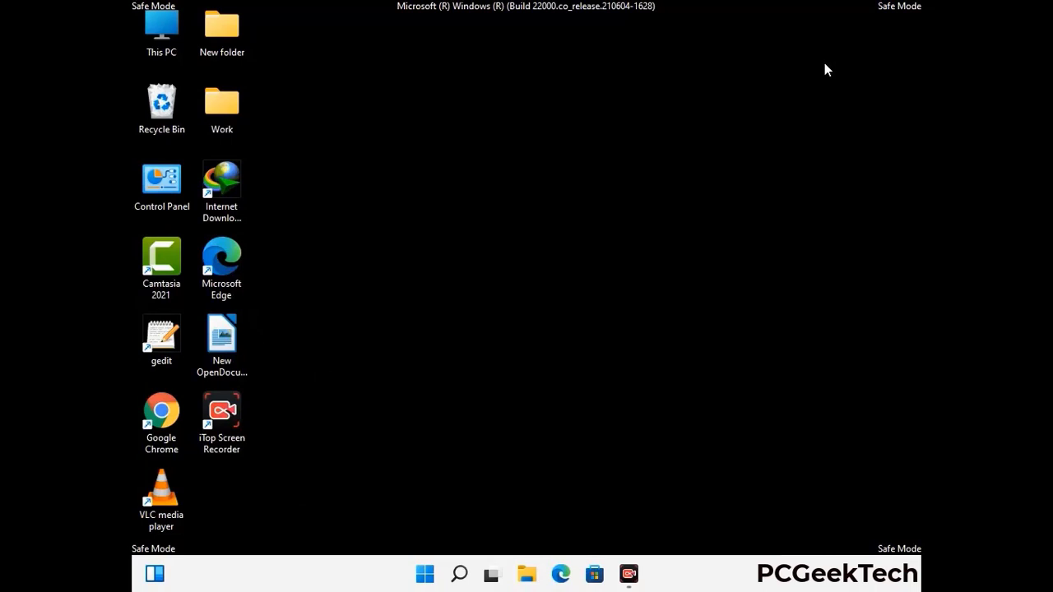
key("super+r")
left_click_drag(343, 381, 550, 213)
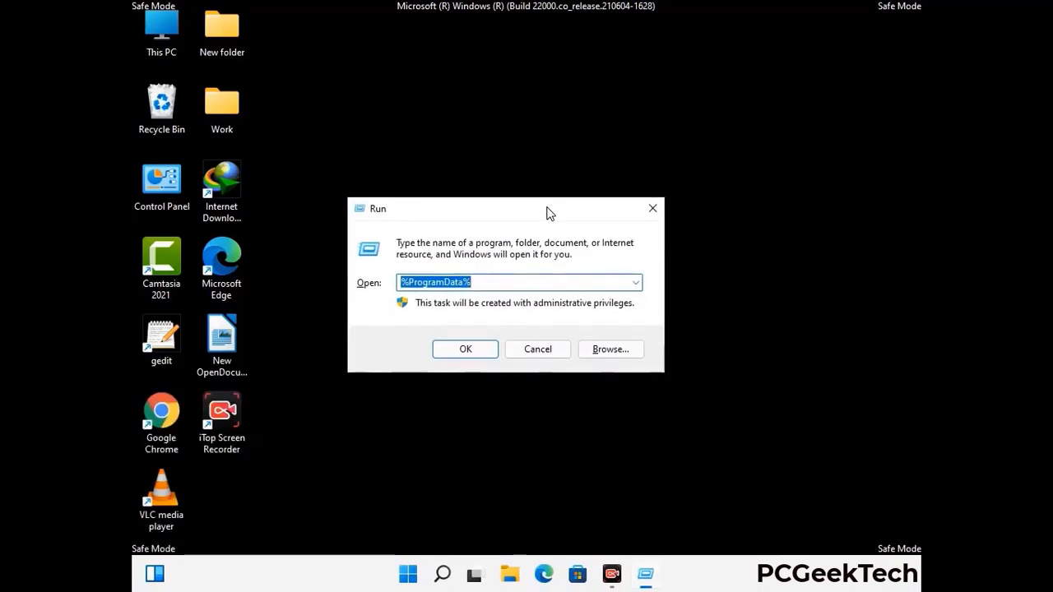
type("%WinDir%")
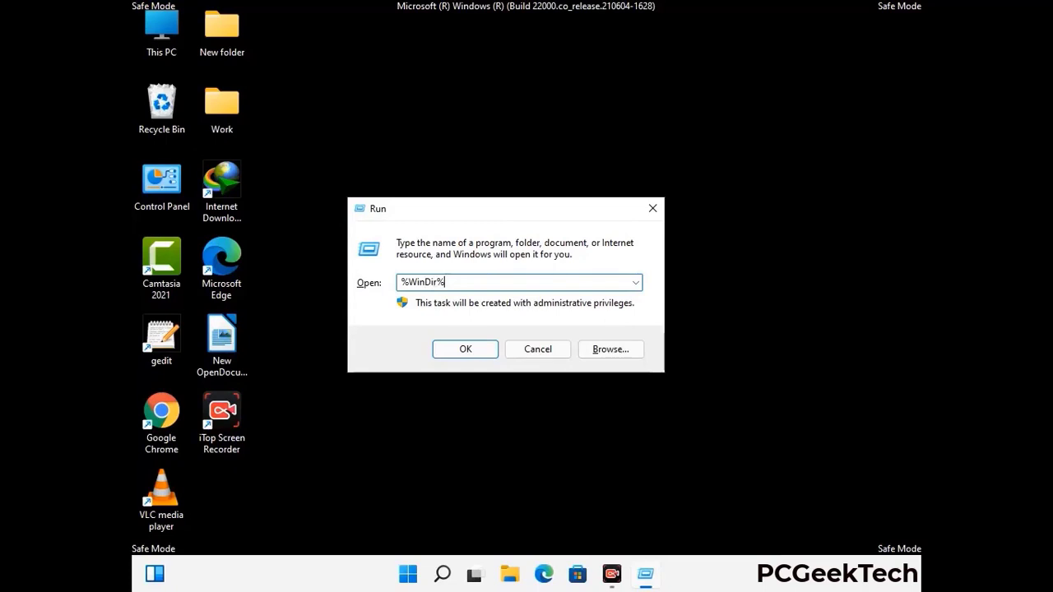
key("Return")
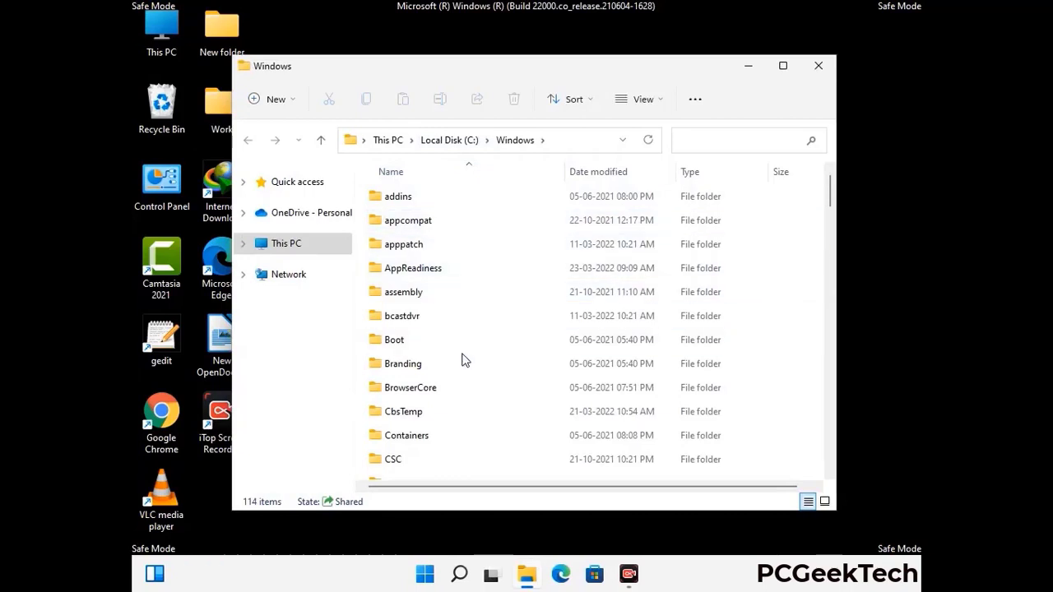
scroll(460, 354, "down", 2)
scroll(463, 367, "down", 1)
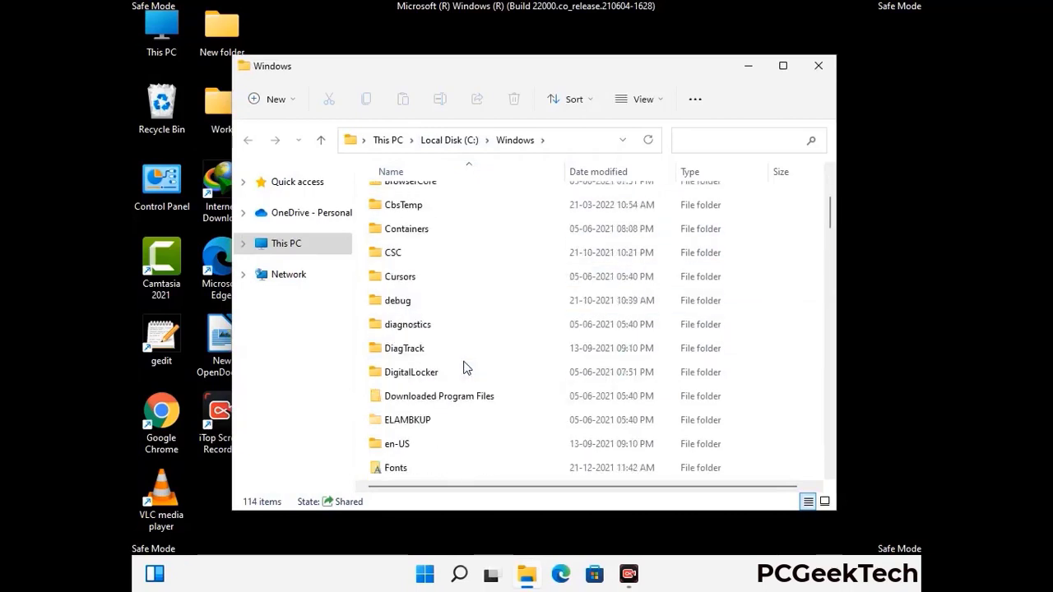
scroll(463, 367, "down", 1)
scroll(463, 366, "down", 4)
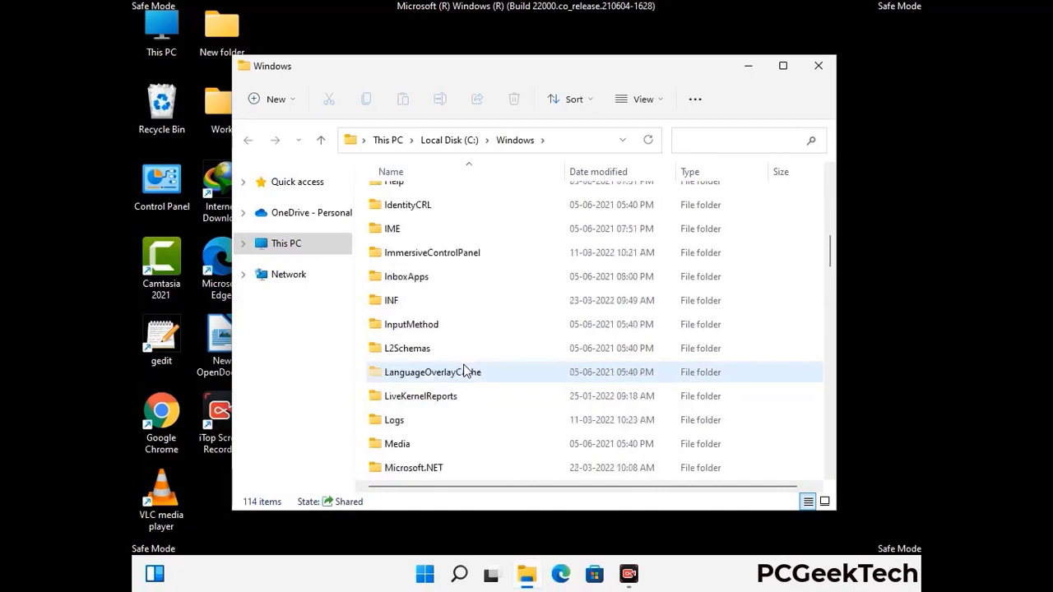
scroll(464, 372, "down", 1)
scroll(465, 372, "down", 6)
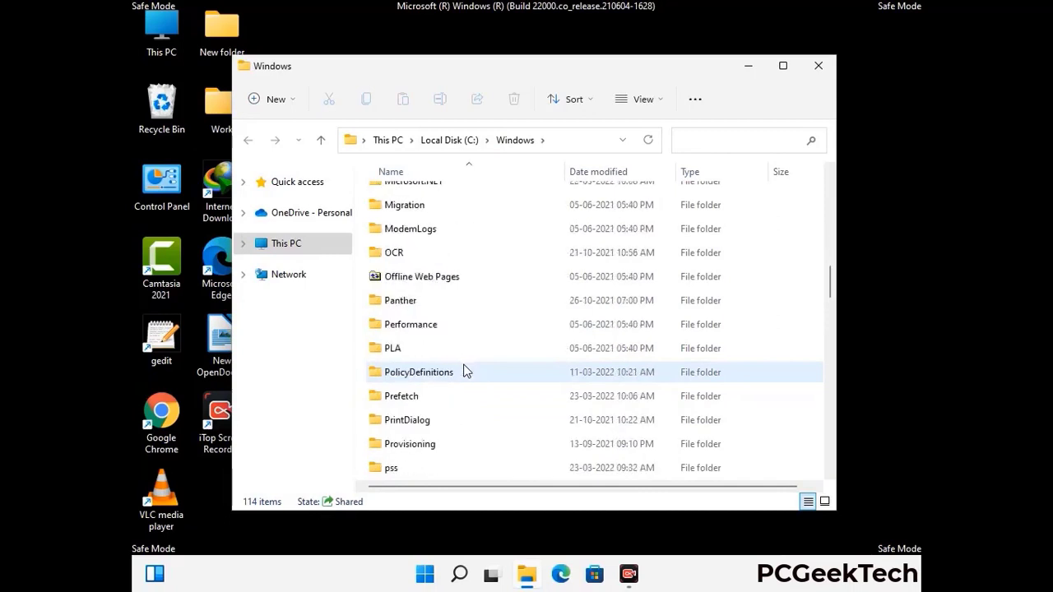
scroll(463, 370, "down", 7)
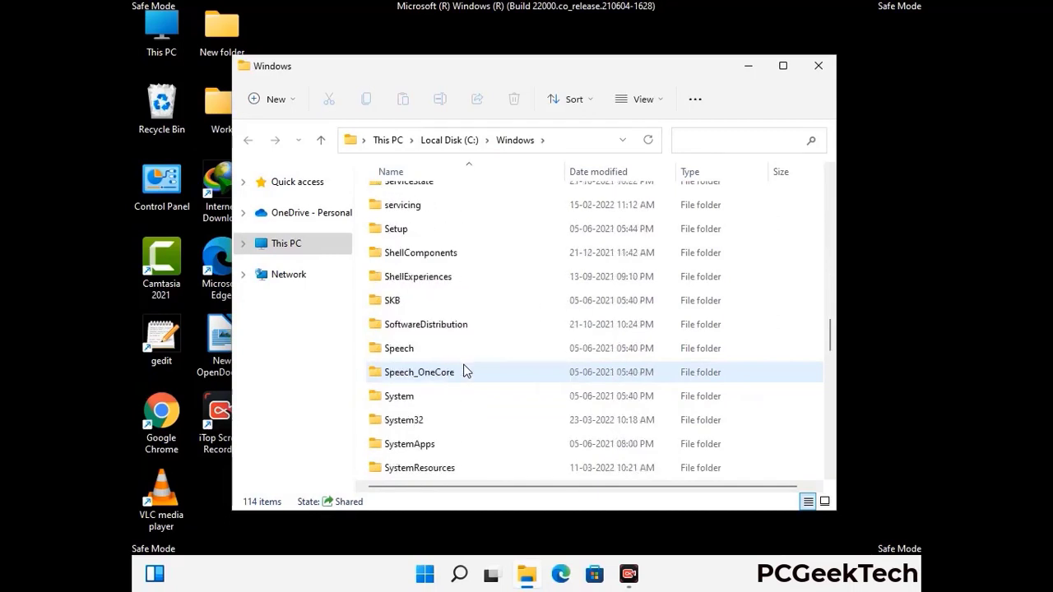
scroll(463, 371, "down", 13)
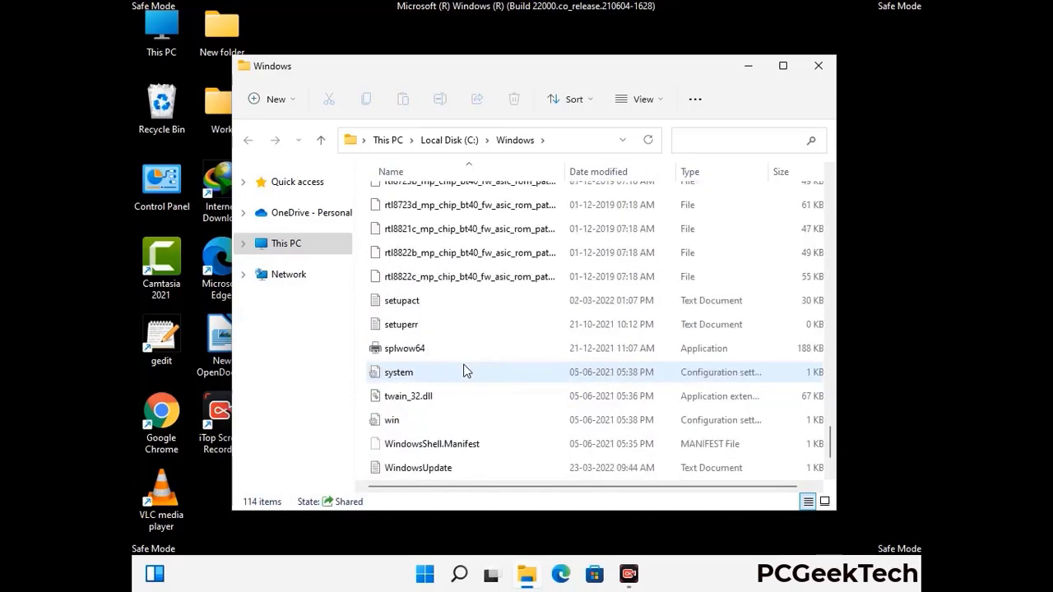
scroll(463, 372, "down", 1)
scroll(463, 370, "up", 15)
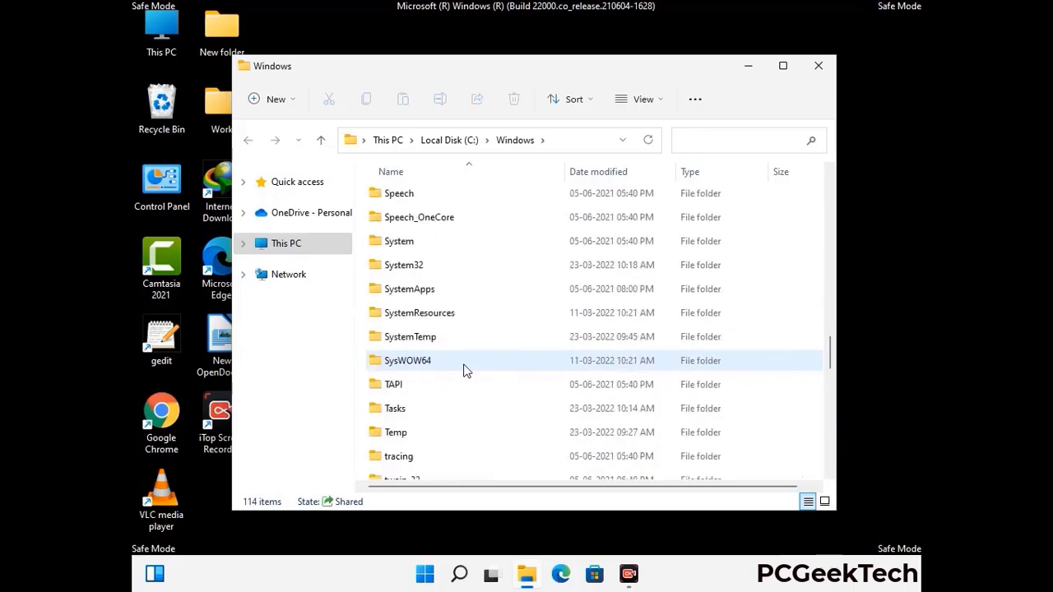
scroll(463, 372, "up", 3)
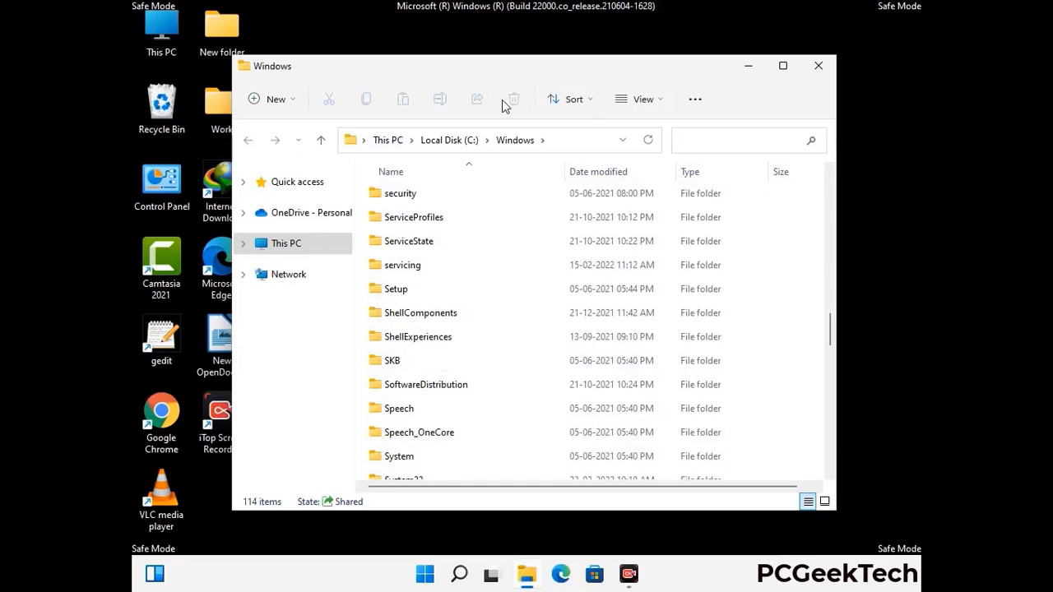
left_click(820, 66)
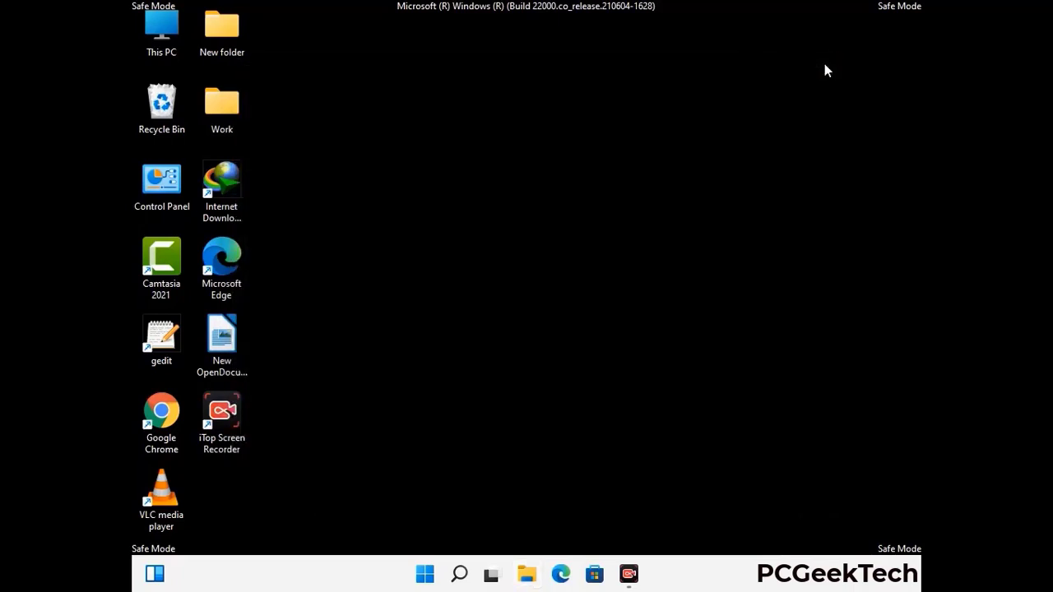
- Run %temp% to open the user's Temp folder
key("super+r")
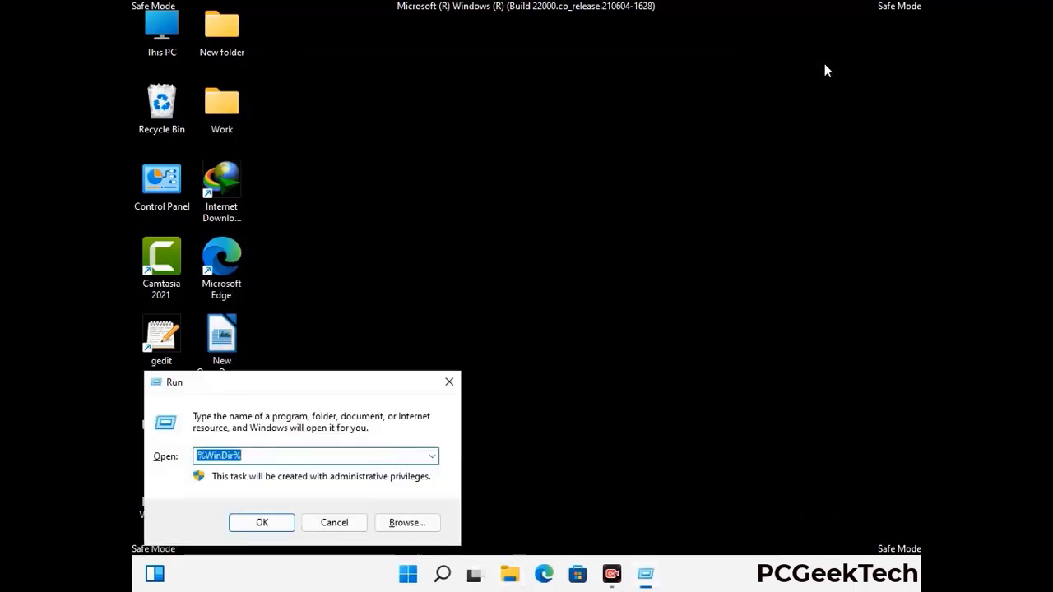
left_click_drag(351, 390, 599, 142)
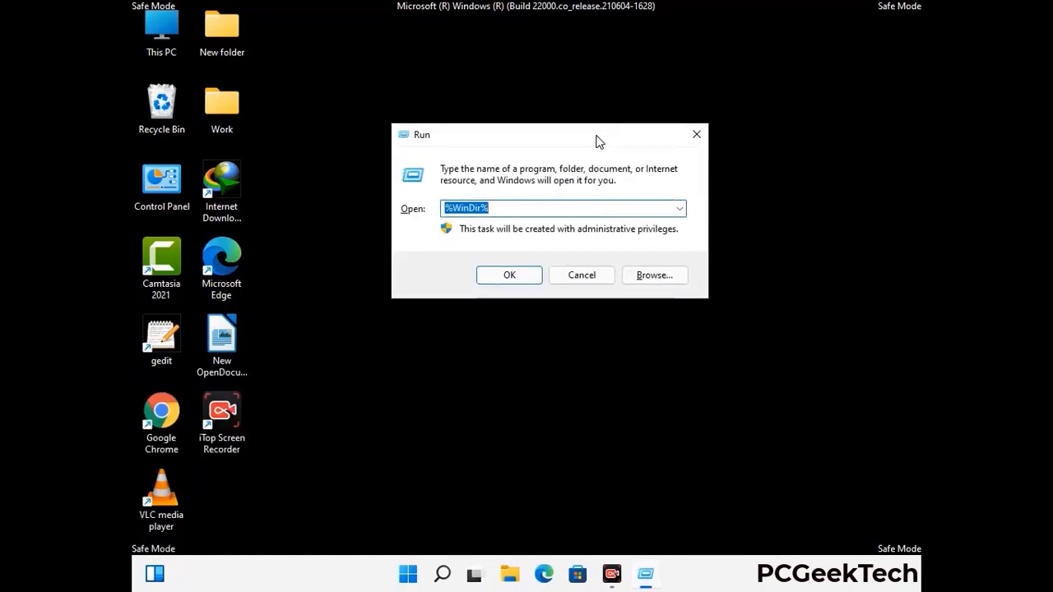
type("%temp%")
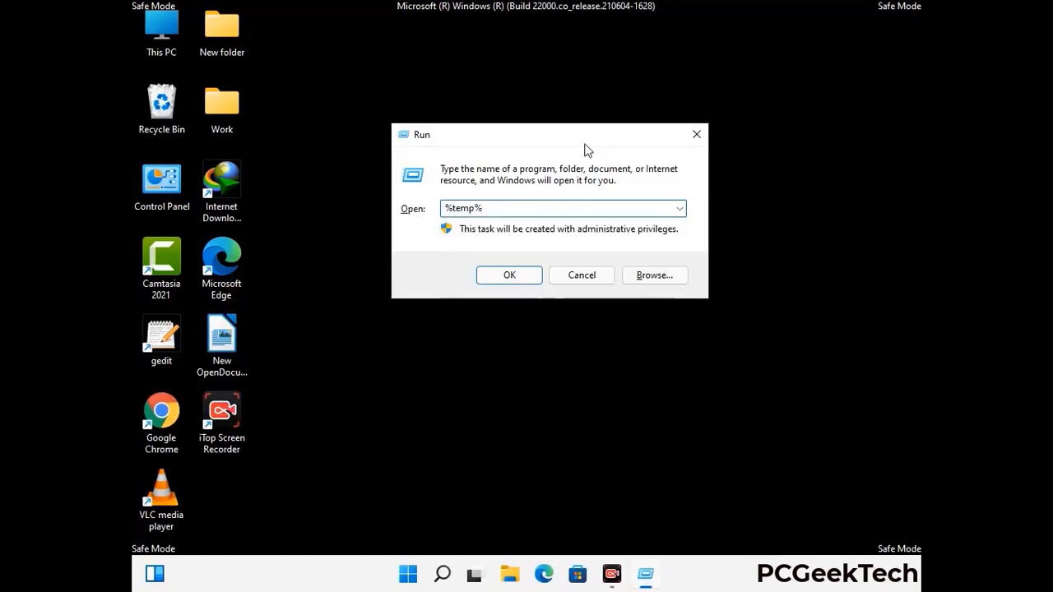
left_click(524, 268)
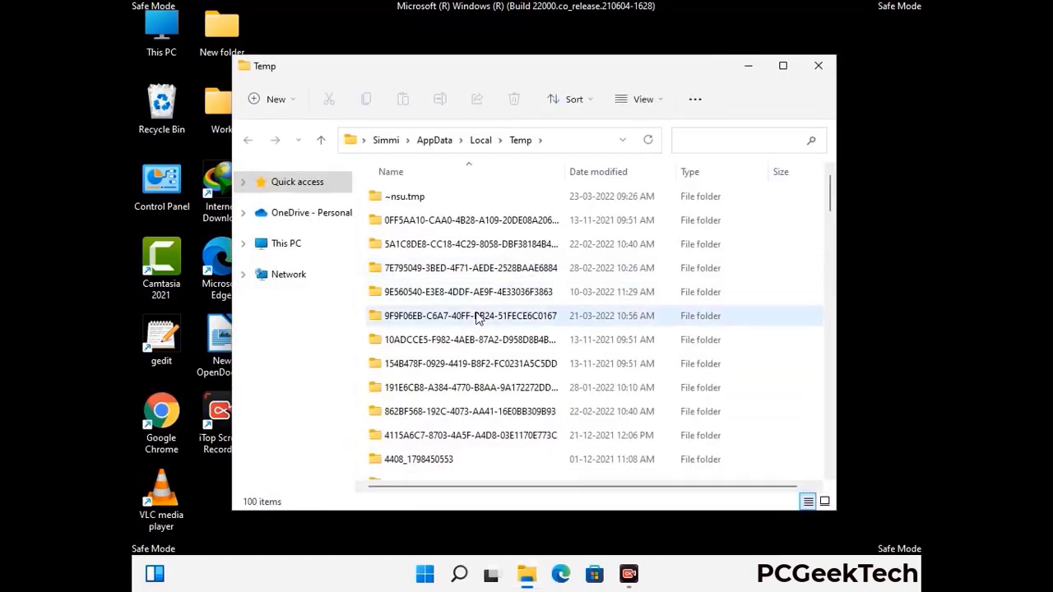
- Delete all 100 items in Temp and close the window
left_click(479, 317)
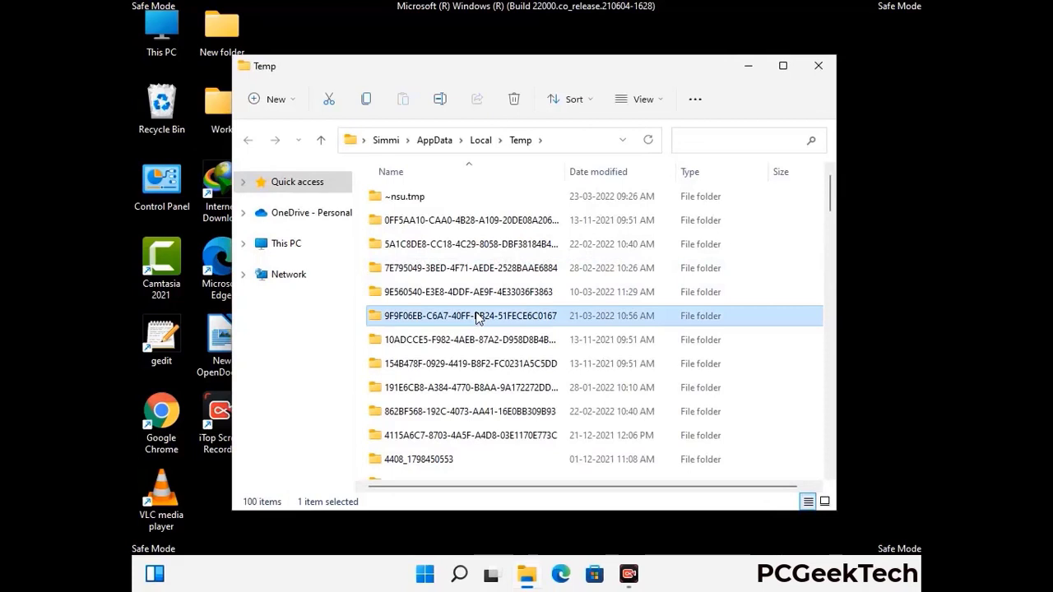
key("ctrl+a")
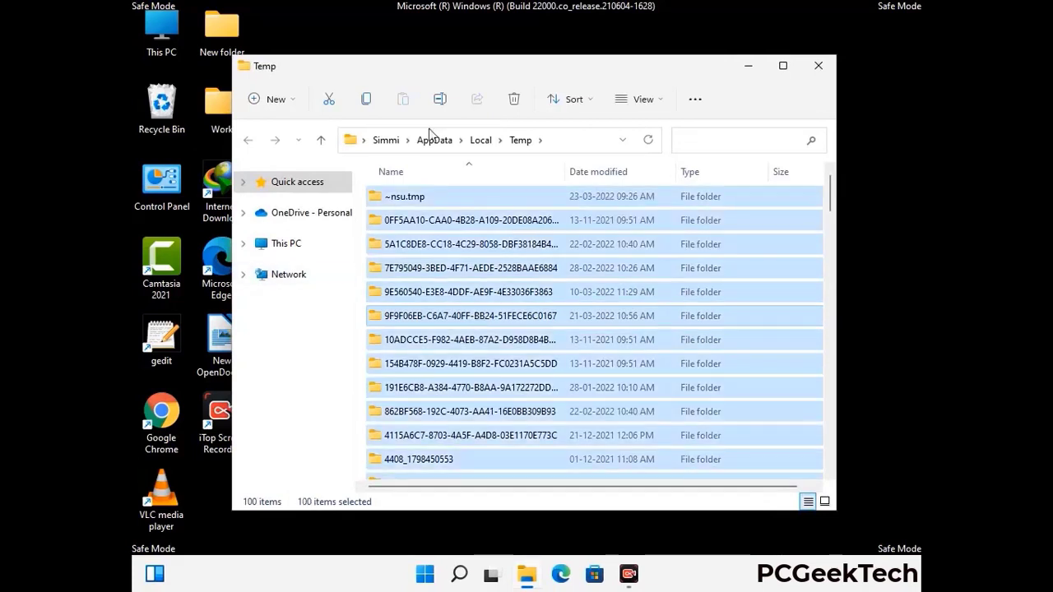
left_click(517, 100)
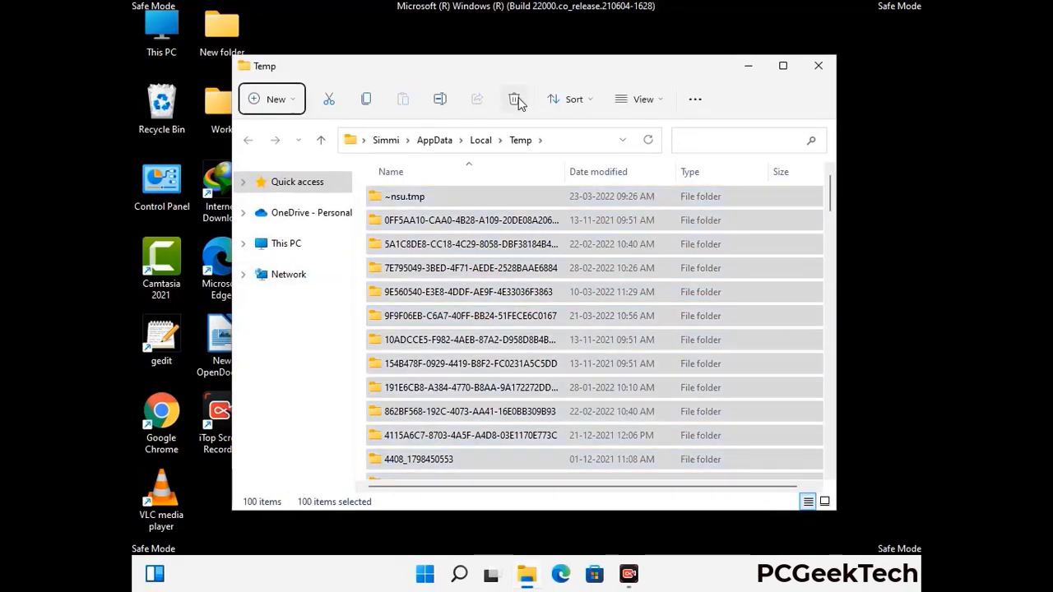
left_click(818, 68)
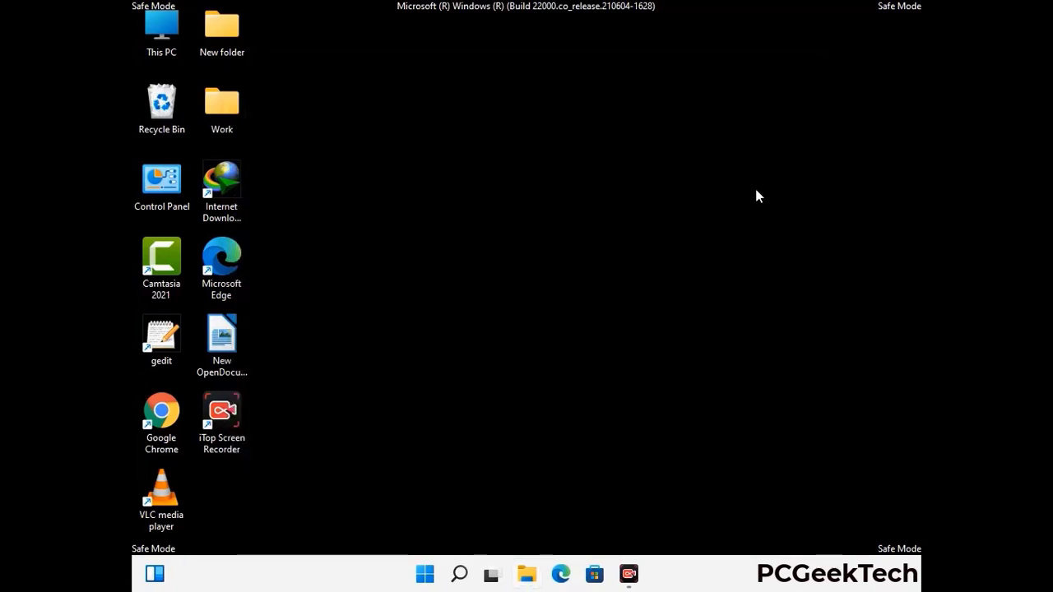
- Open C:\Windows\Temp via Run 'temp', delete all six items, and close the window
key("super+r")
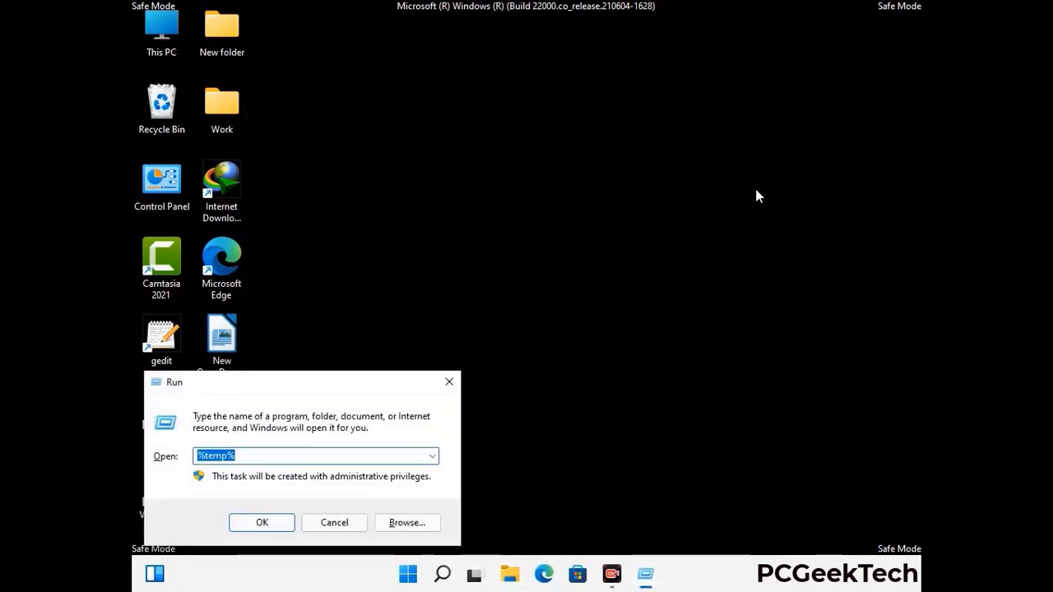
left_click_drag(359, 380, 600, 149)
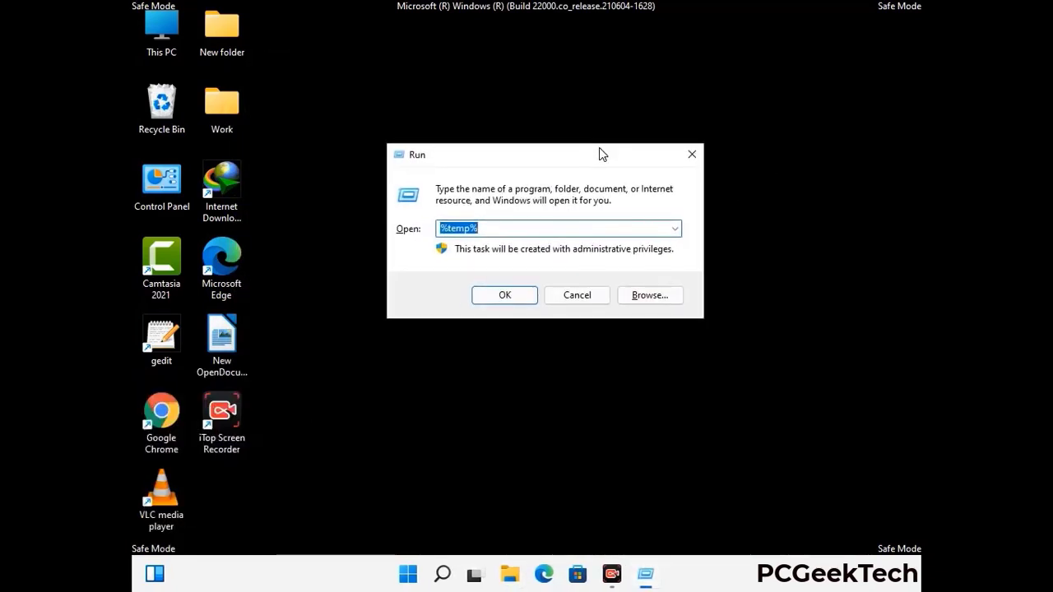
type("temp")
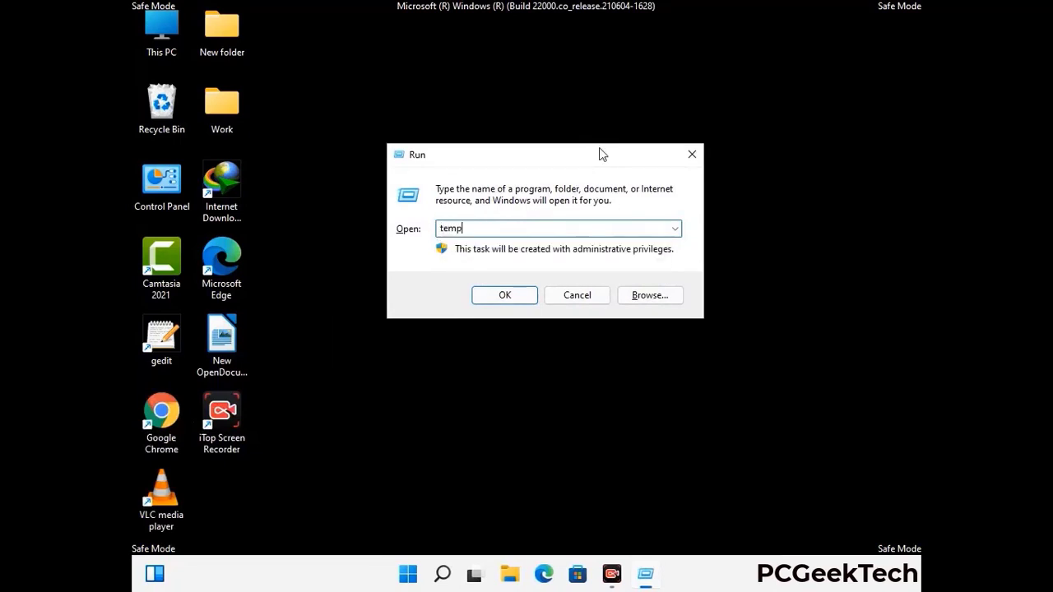
key("Return")
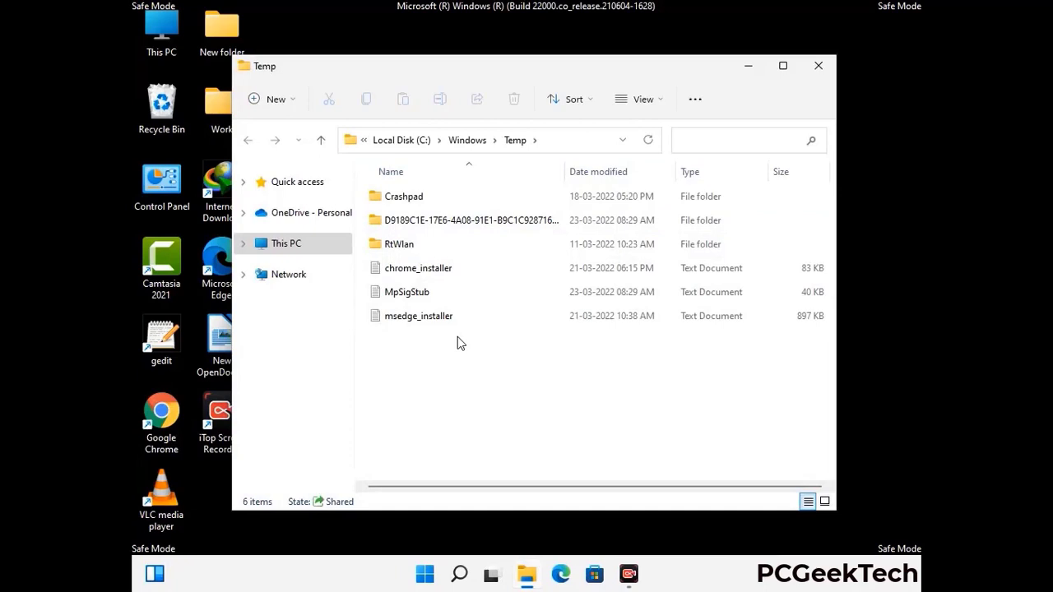
key("ctrl+a")
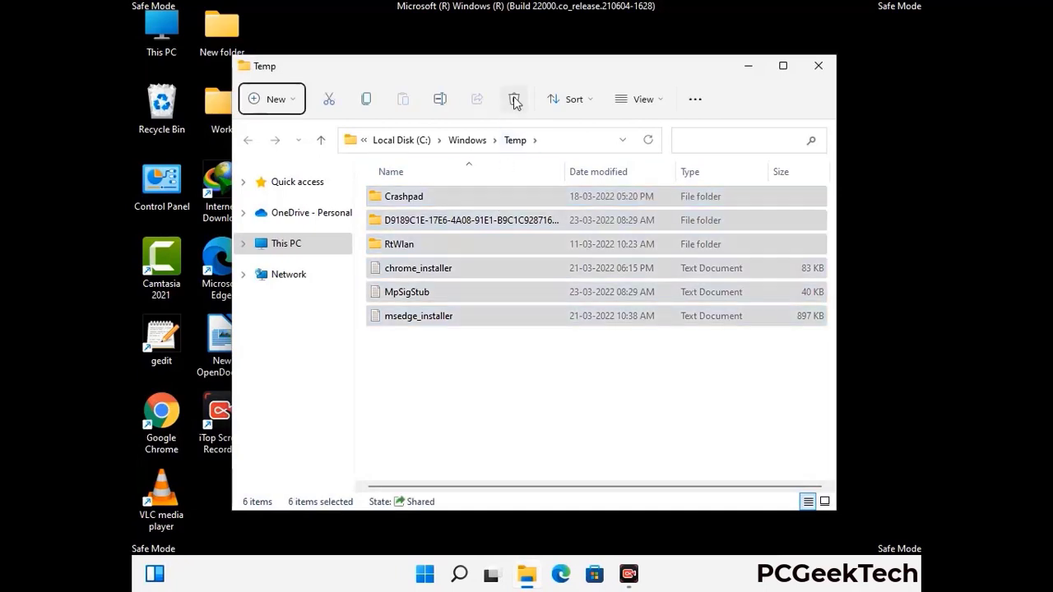
left_click(514, 101)
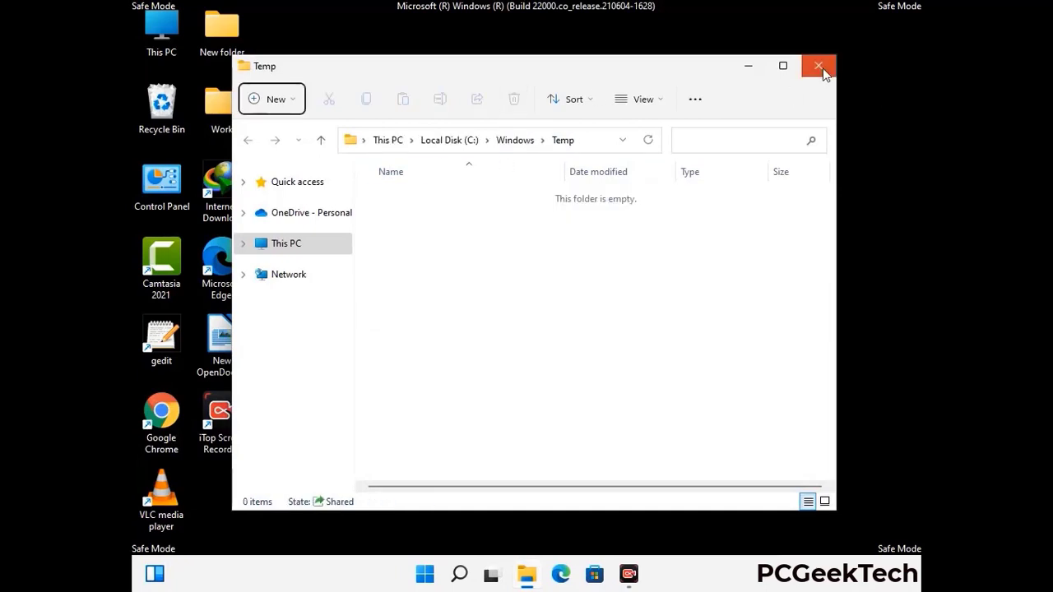
left_click(818, 66)
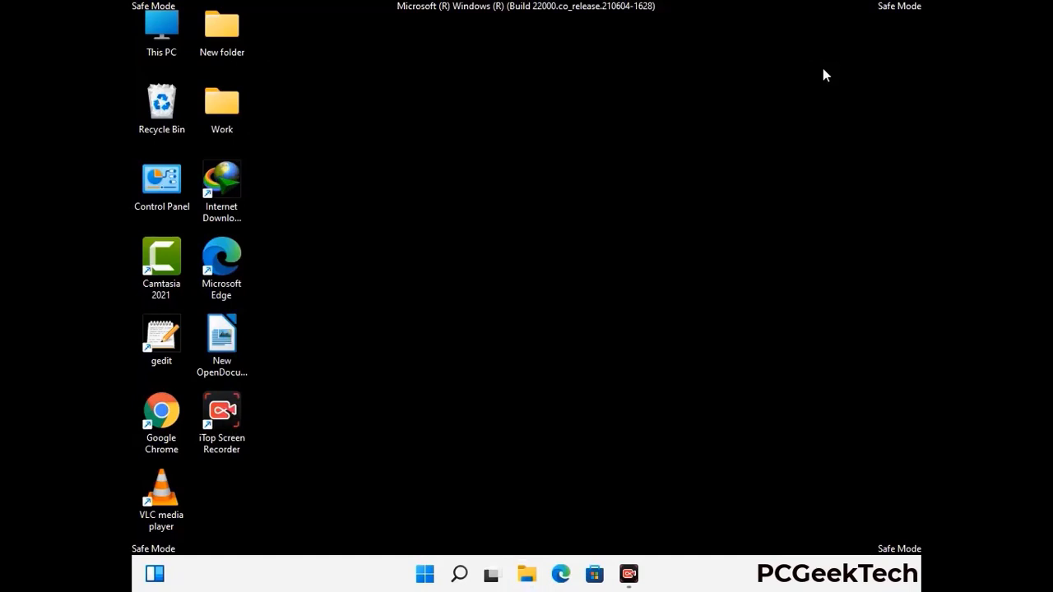
- Launch Registry Editor from the Run prompt with 'regedit'
key("super+r")
left_click_drag(321, 380, 546, 129)
type("reged")
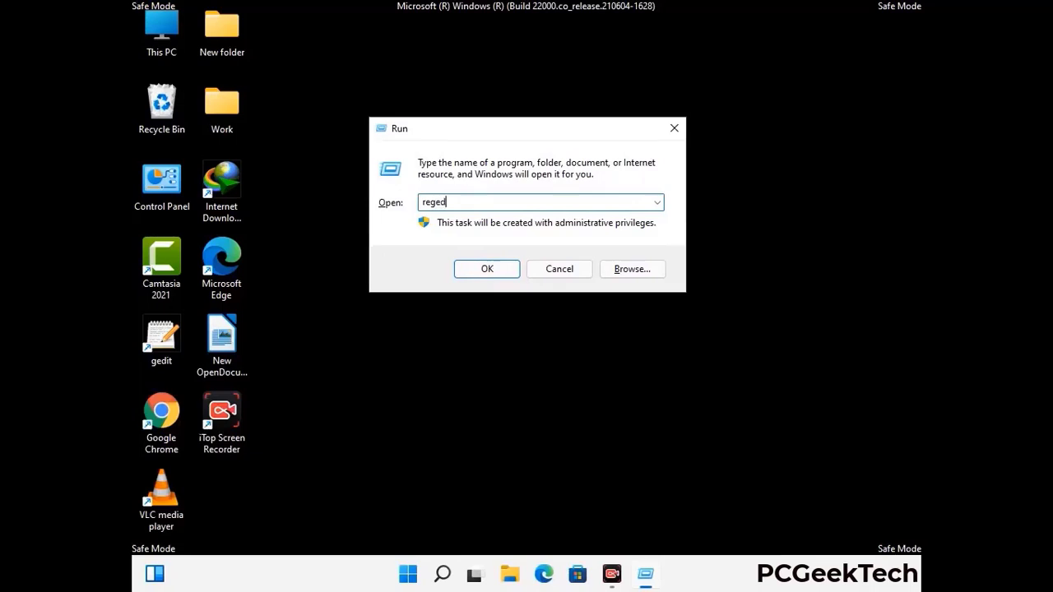
key("Return")
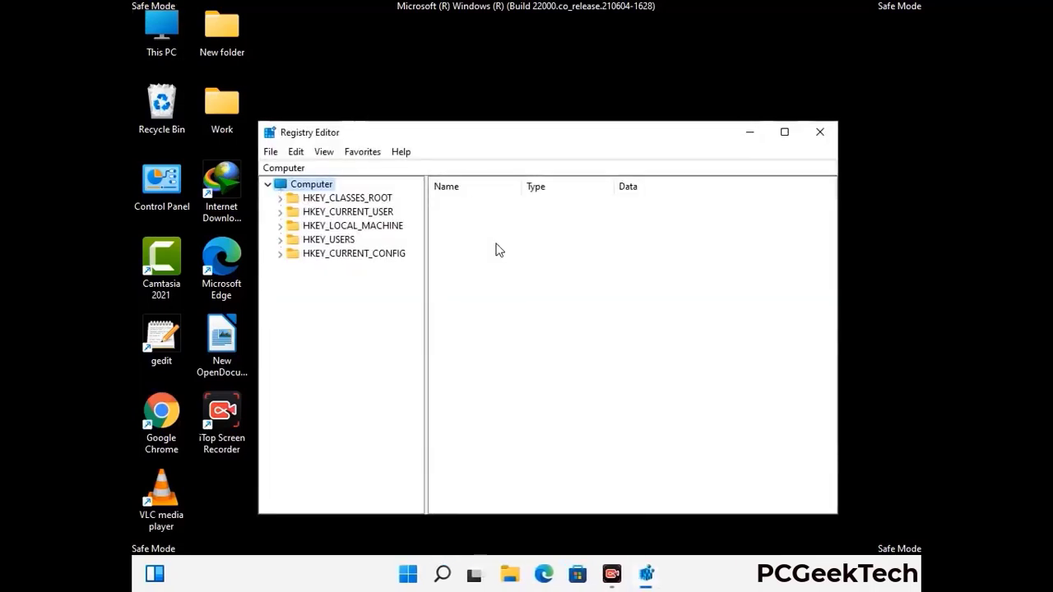
- Expand HKEY_CURRENT_USER > Software > Microsoft in the registry tree
left_click(329, 225)
left_click(280, 211)
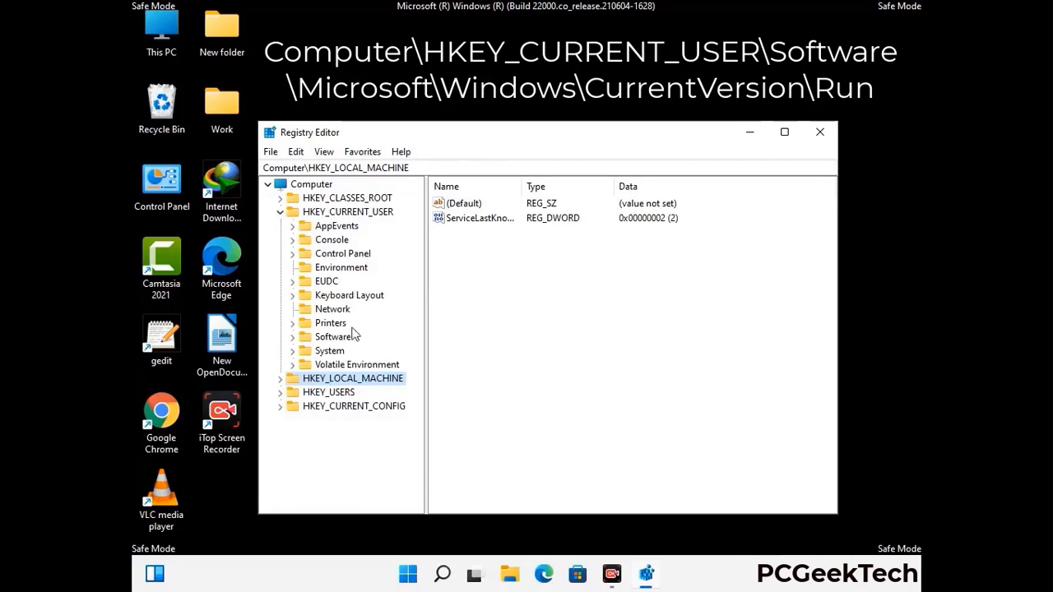
left_click(327, 340)
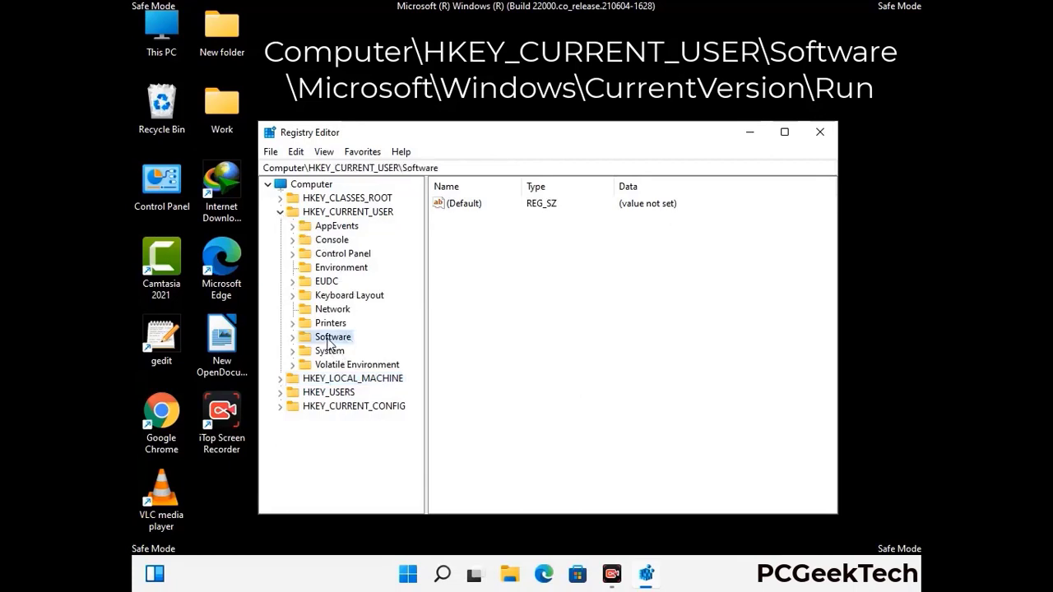
left_click(294, 339)
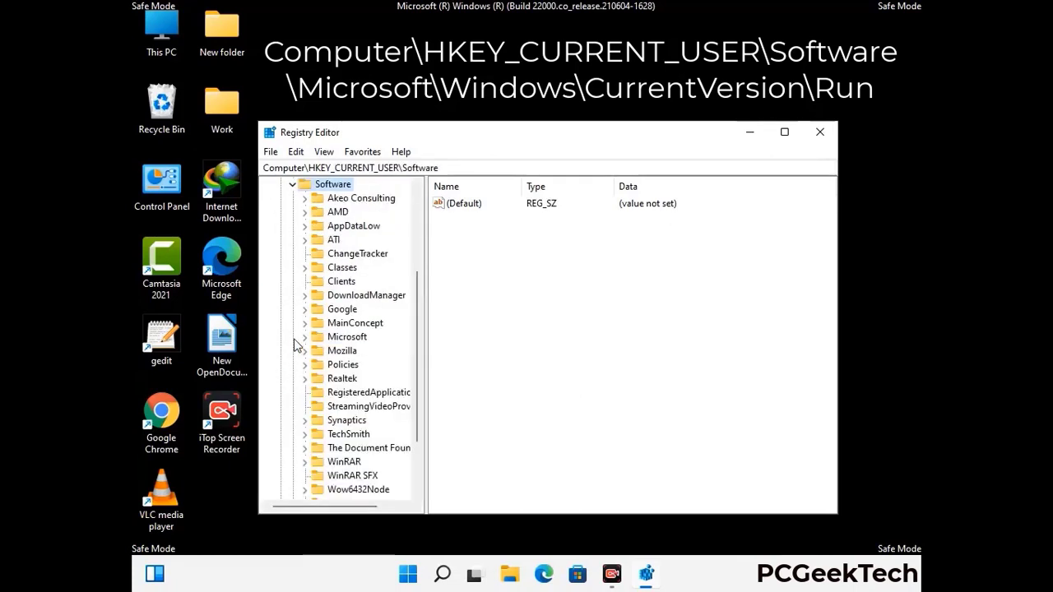
double_click(345, 339)
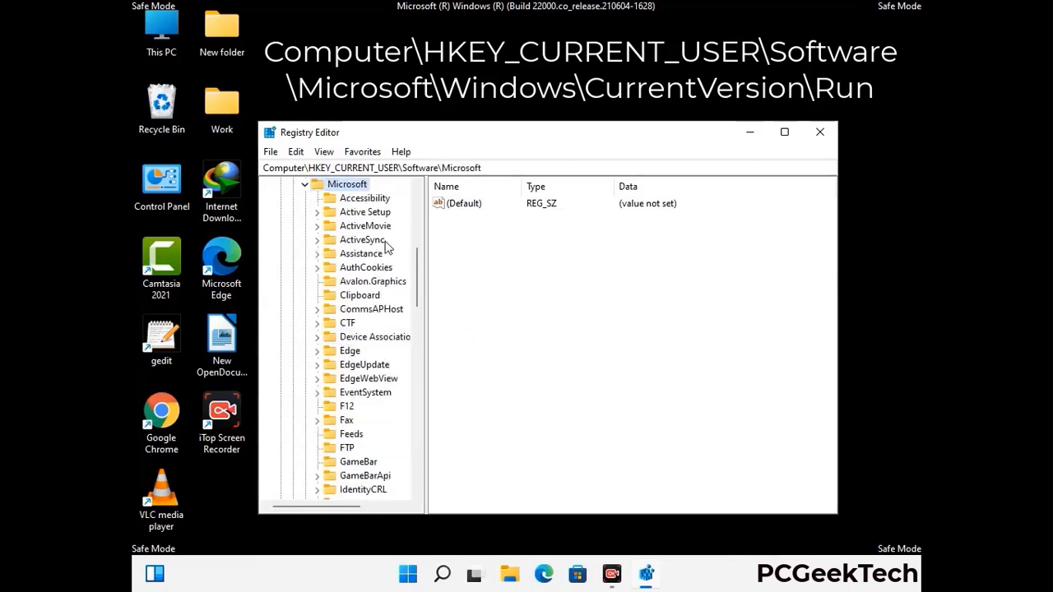
scroll(380, 358, "down", 4)
scroll(380, 358, "down", 3)
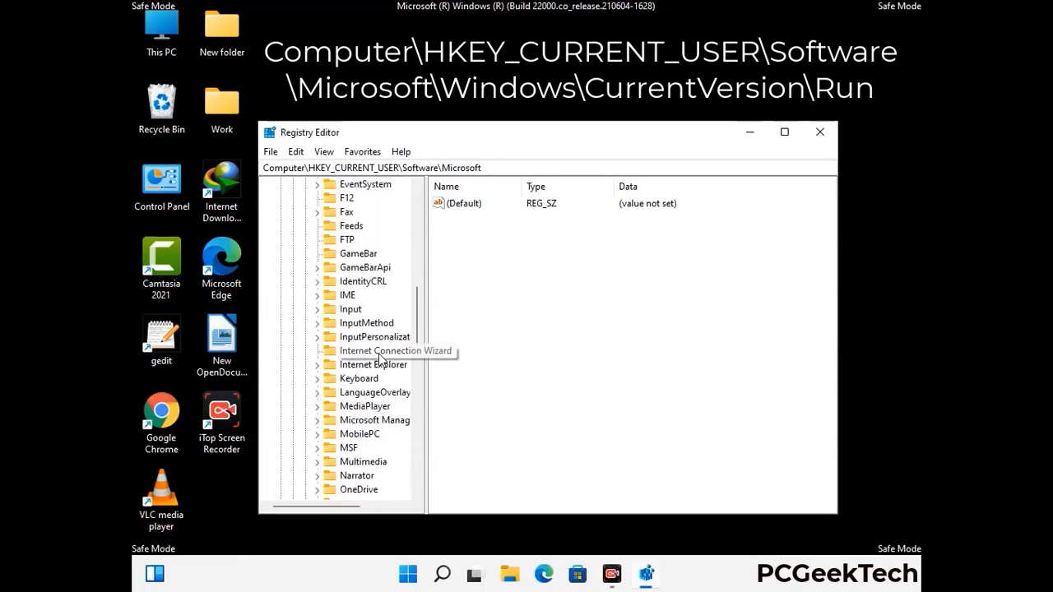
scroll(380, 357, "down", 6)
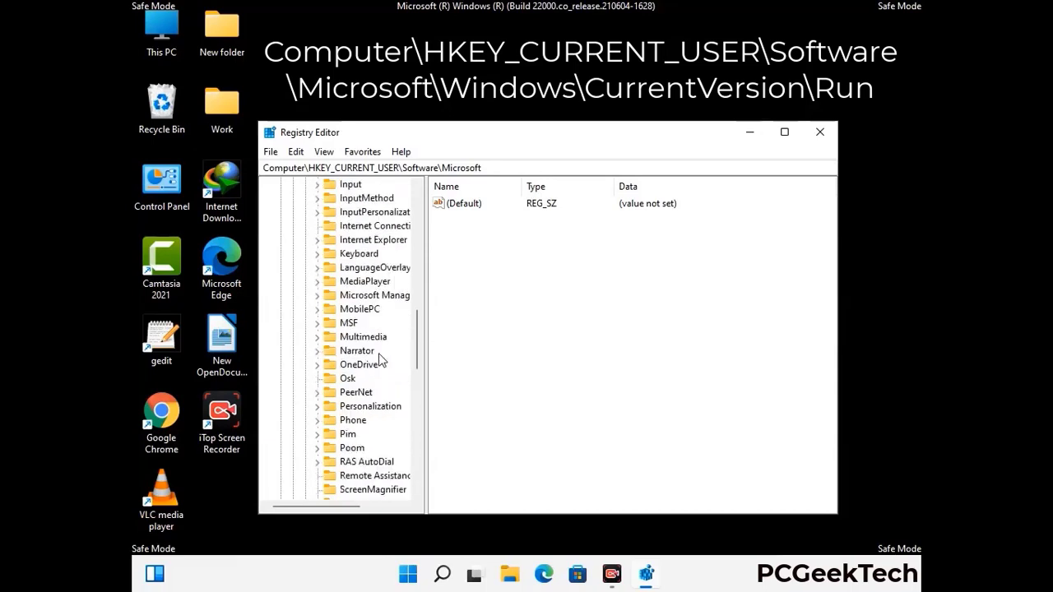
scroll(380, 358, "down", 4)
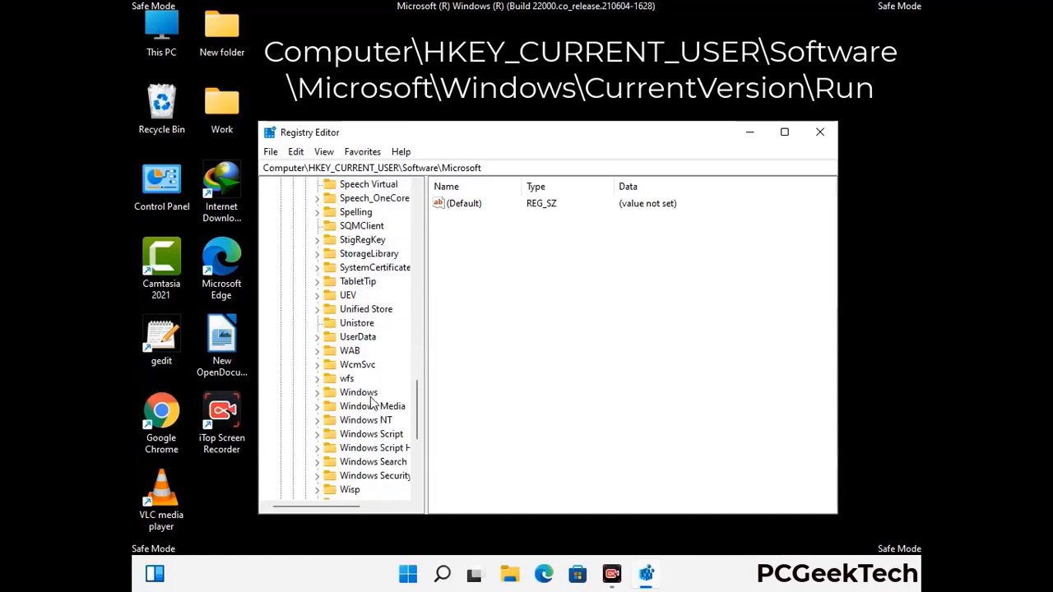
- Expand Windows > CurrentVersion and select the Run key to list startup entries
double_click(372, 394)
scroll(383, 388, "down", 1)
double_click(382, 380)
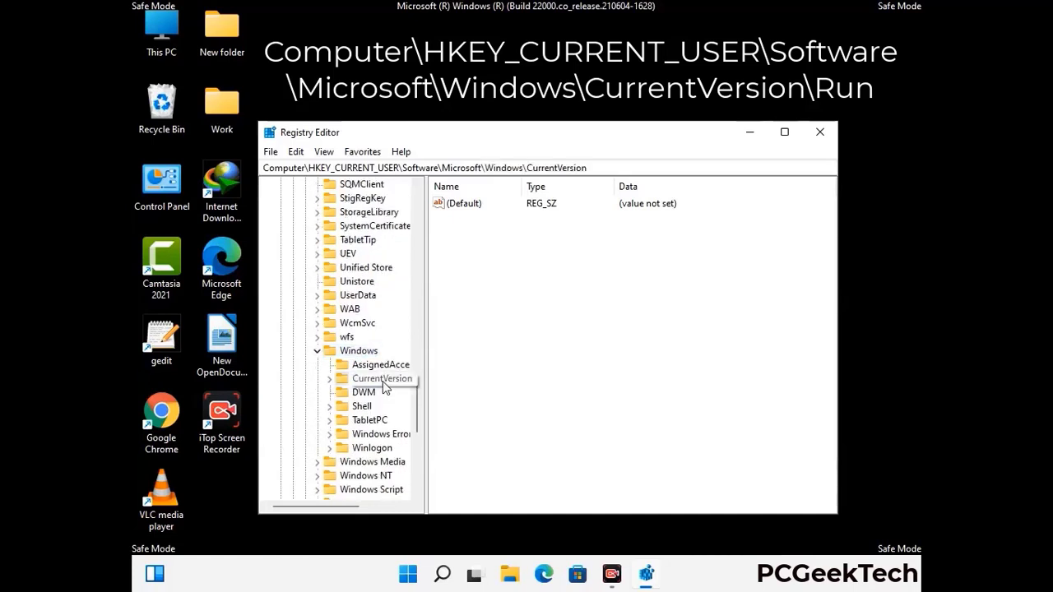
scroll(378, 362, "down", 5)
scroll(379, 356, "down", 4)
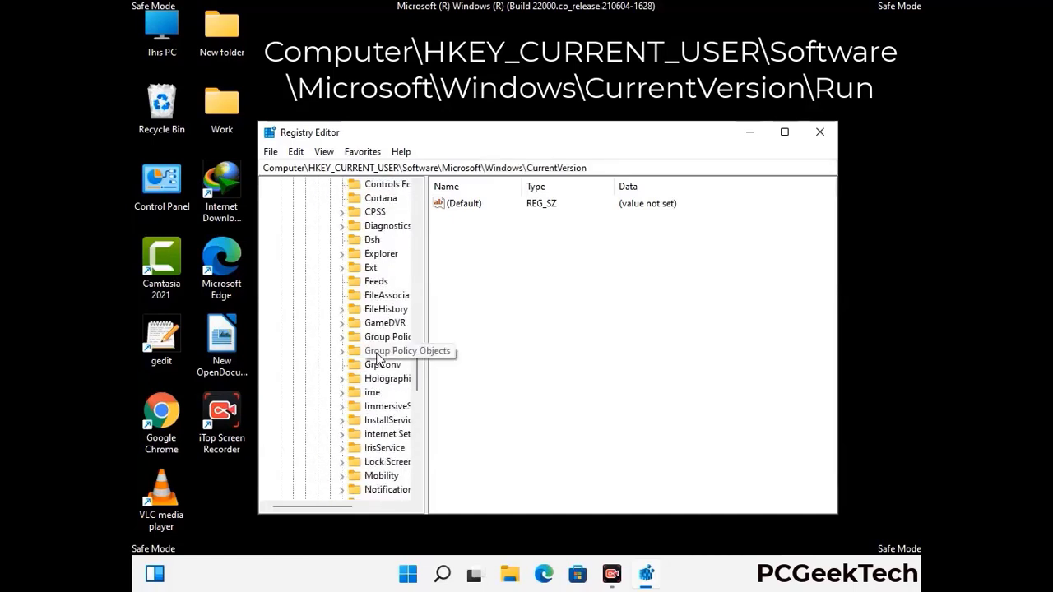
scroll(378, 359, "down", 1)
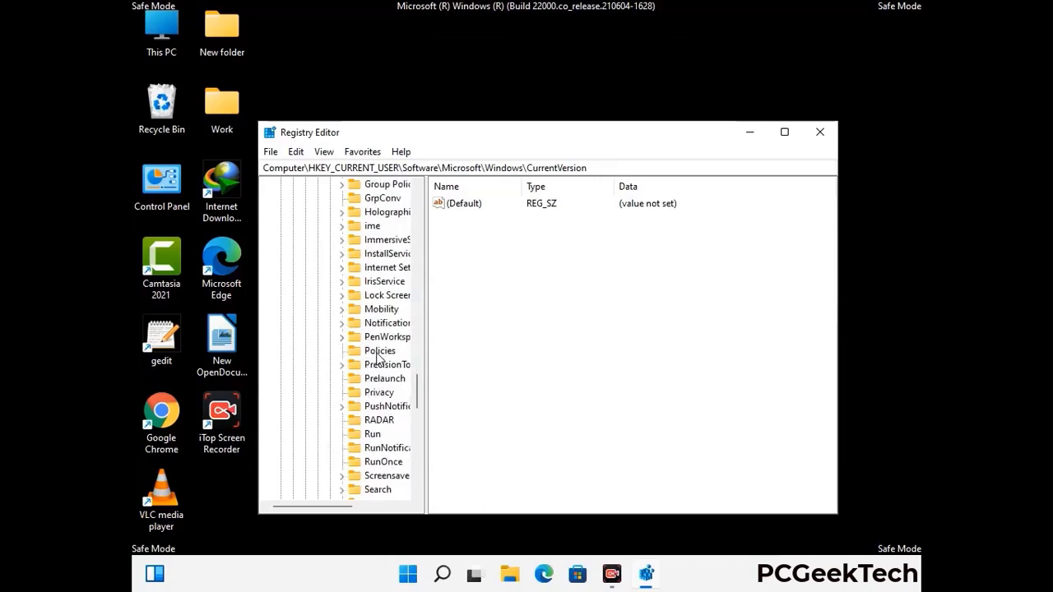
scroll(378, 356, "down", 1)
left_click(374, 394)
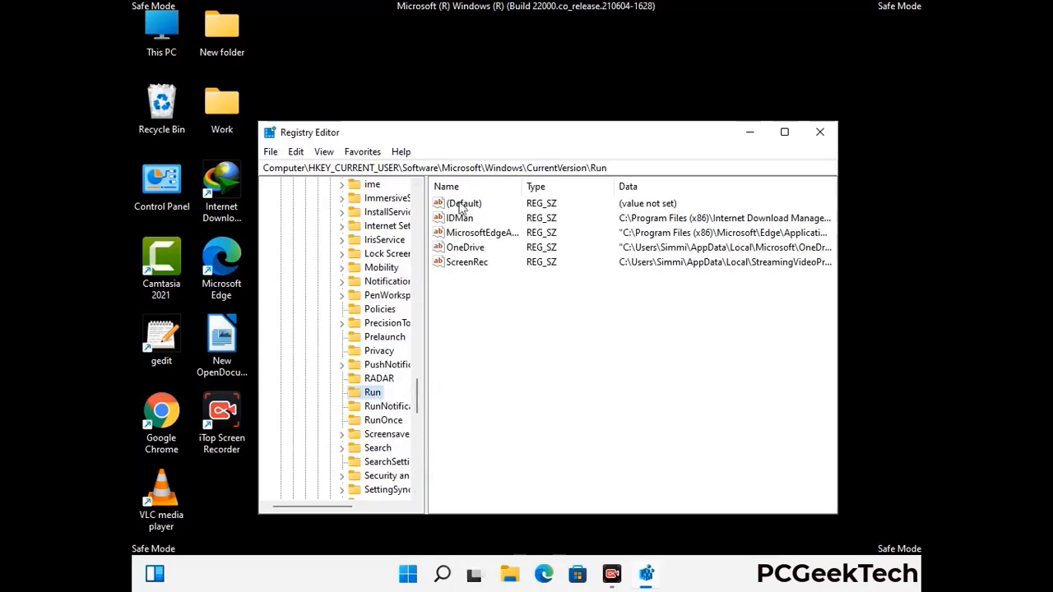
- Delete the ScreenRec value from the Run key and confirm the deletion
left_click(466, 263)
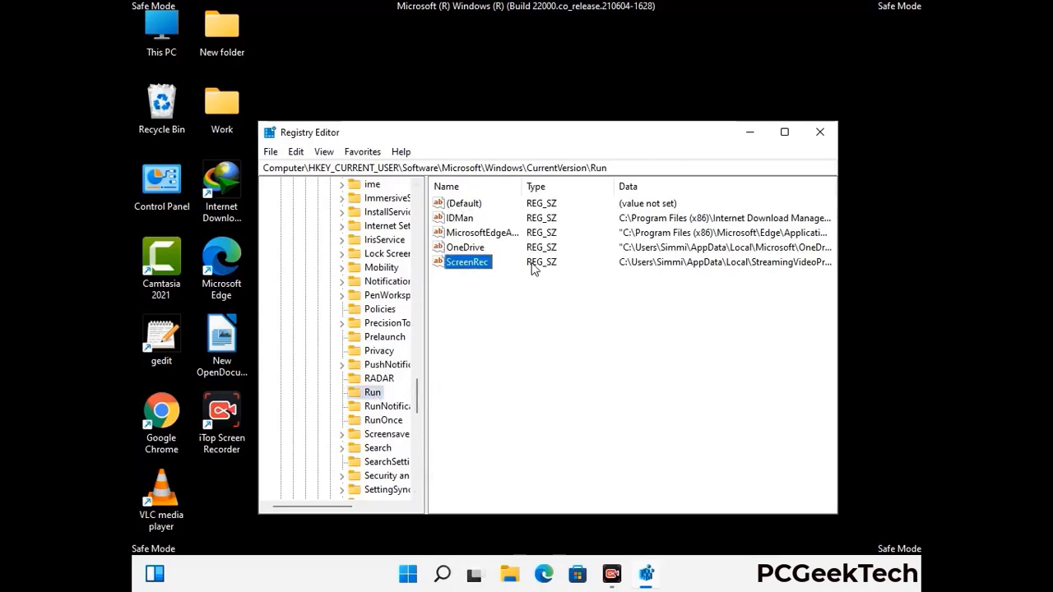
left_click(477, 265)
right_click(476, 266)
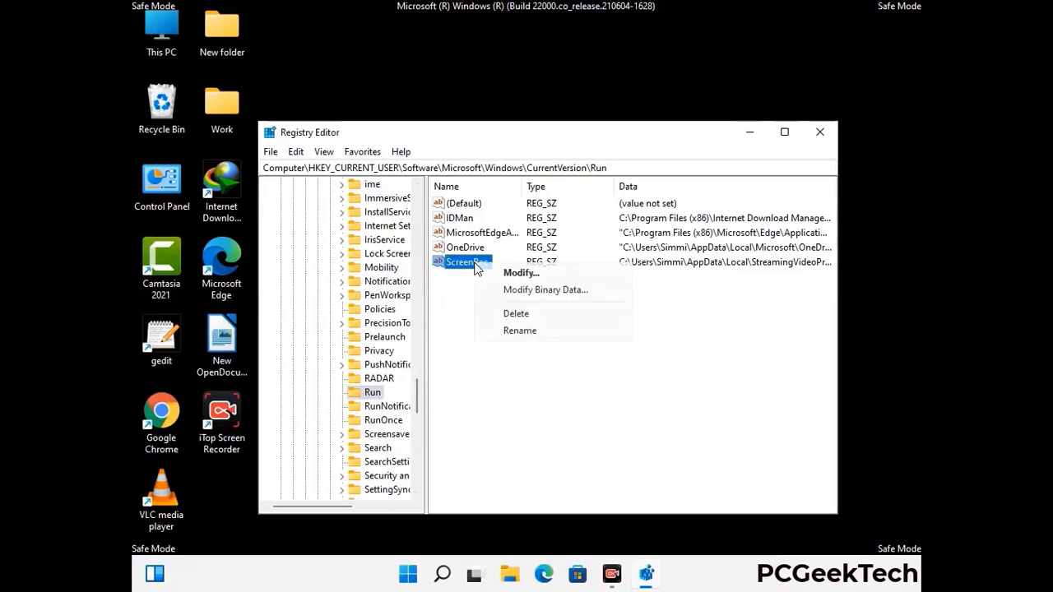
left_click(505, 313)
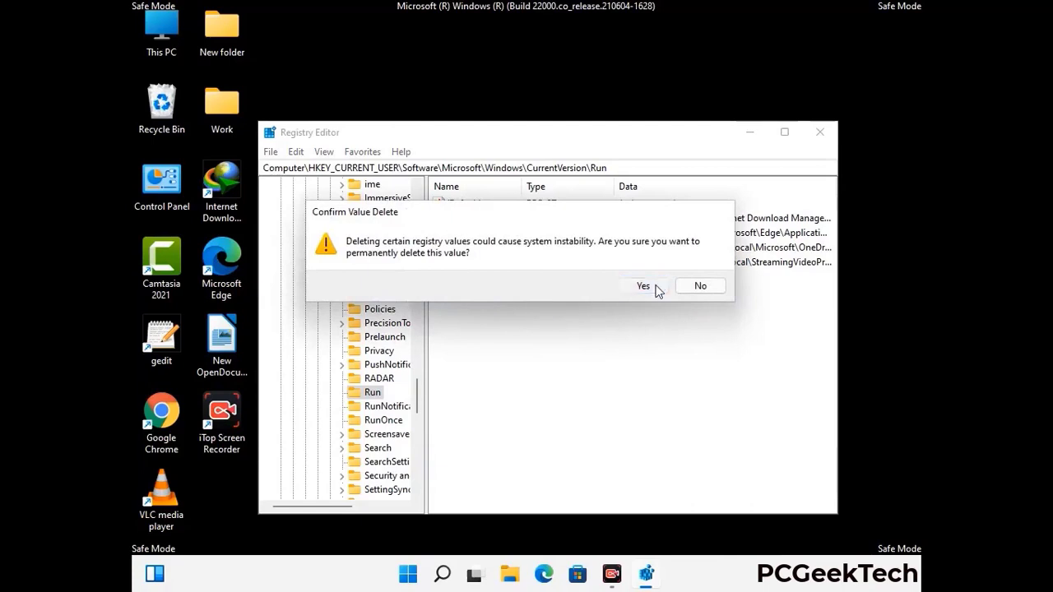
left_click(658, 288)
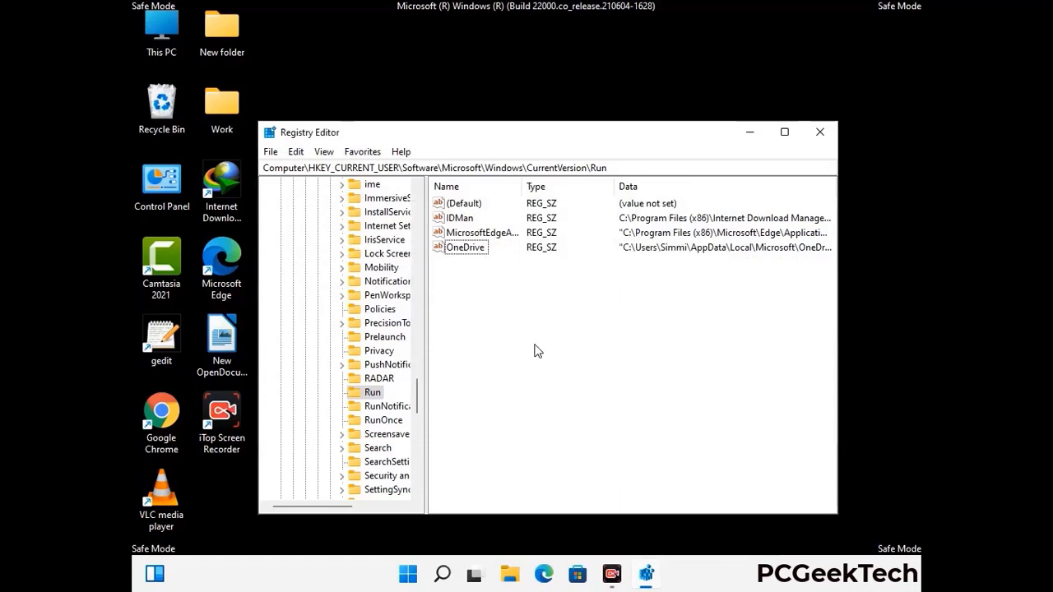
- Search the registry for 'Virus Name', then dismiss the search and close Registry Editor
key("ctrl+f")
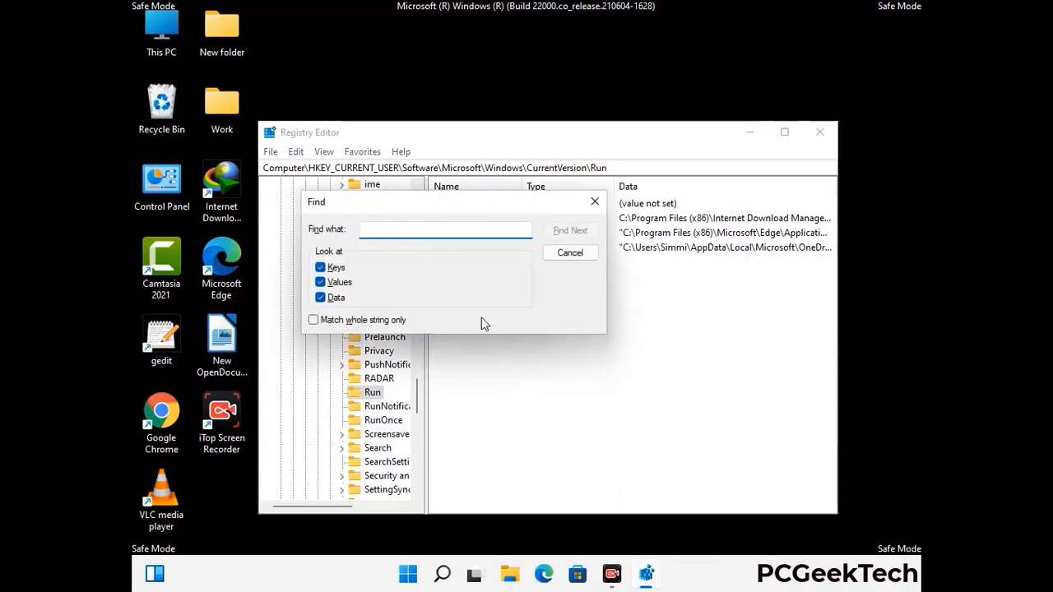
type("Virus Name")
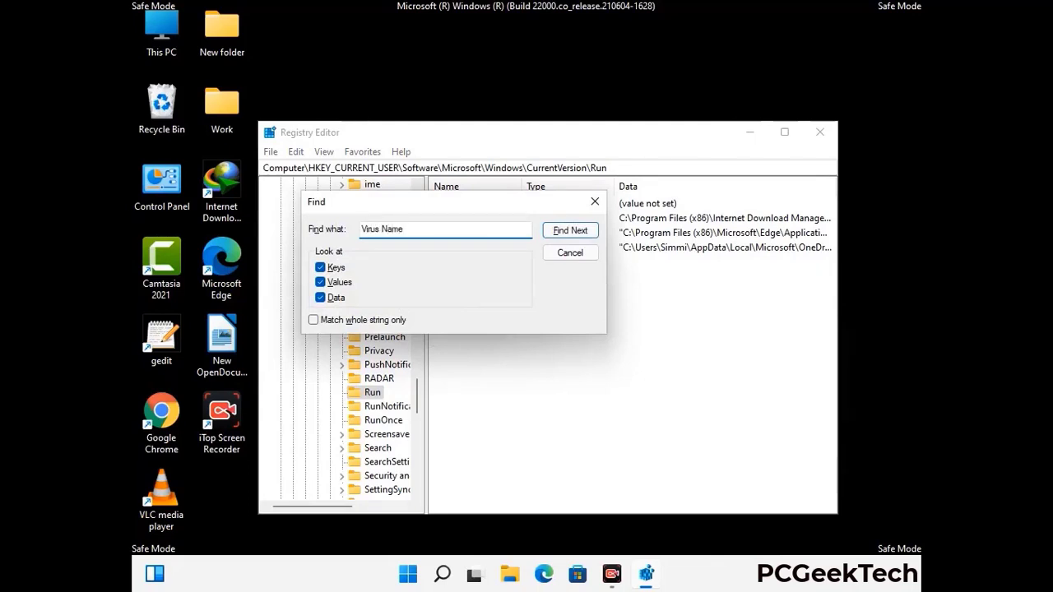
left_click(559, 234)
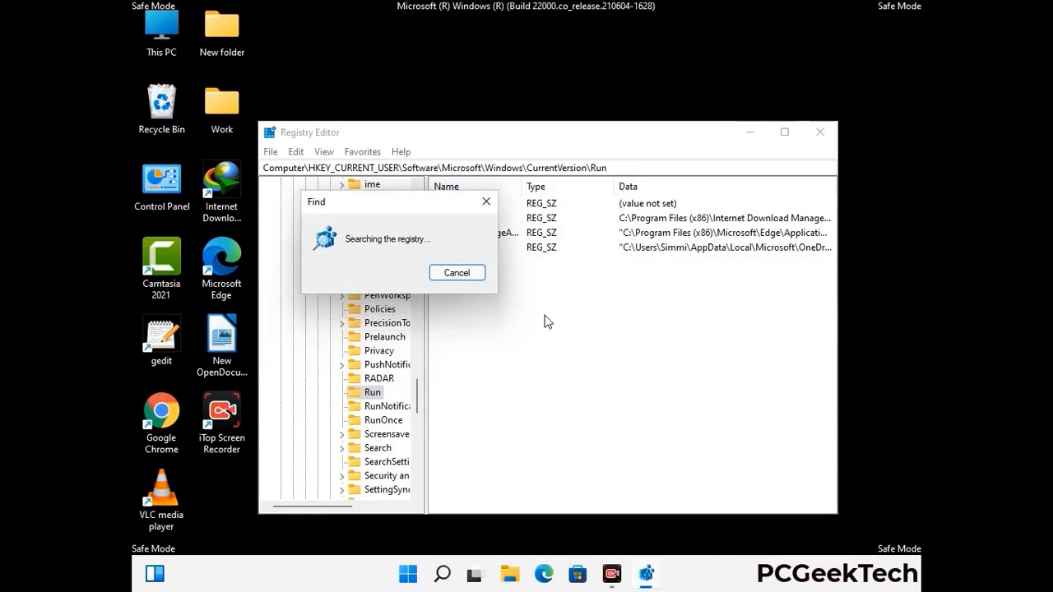
left_click(486, 202)
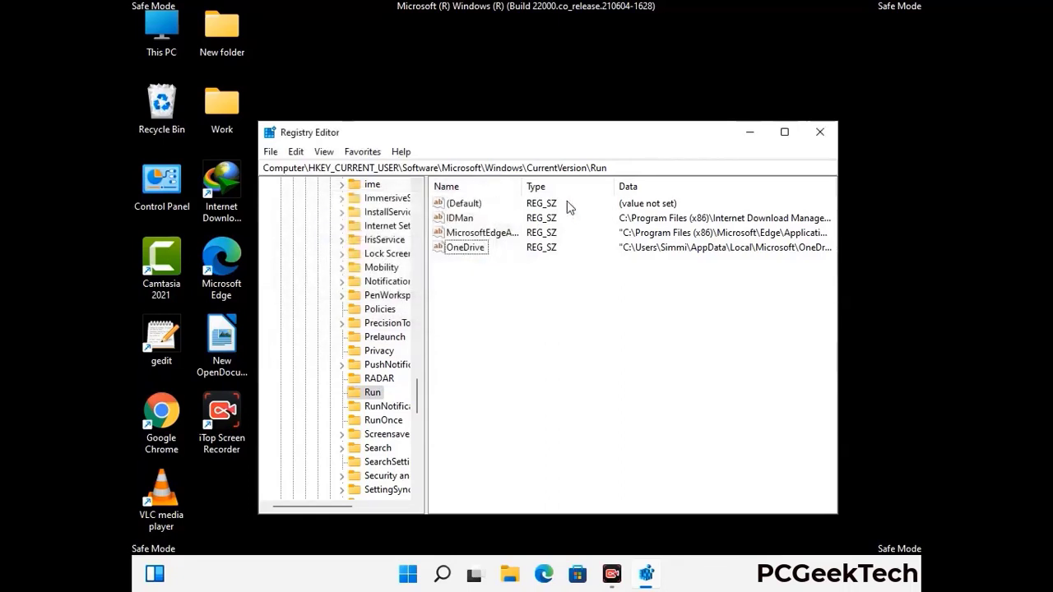
left_click(820, 132)
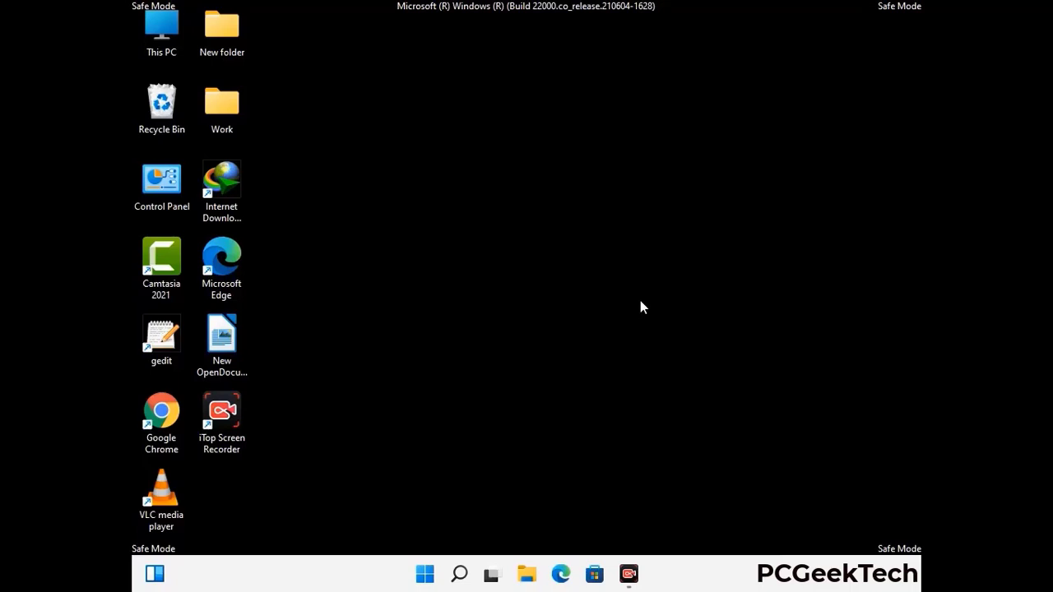
- Launch msconfig and uncheck Safe boot on the Boot tab
key("super+r")
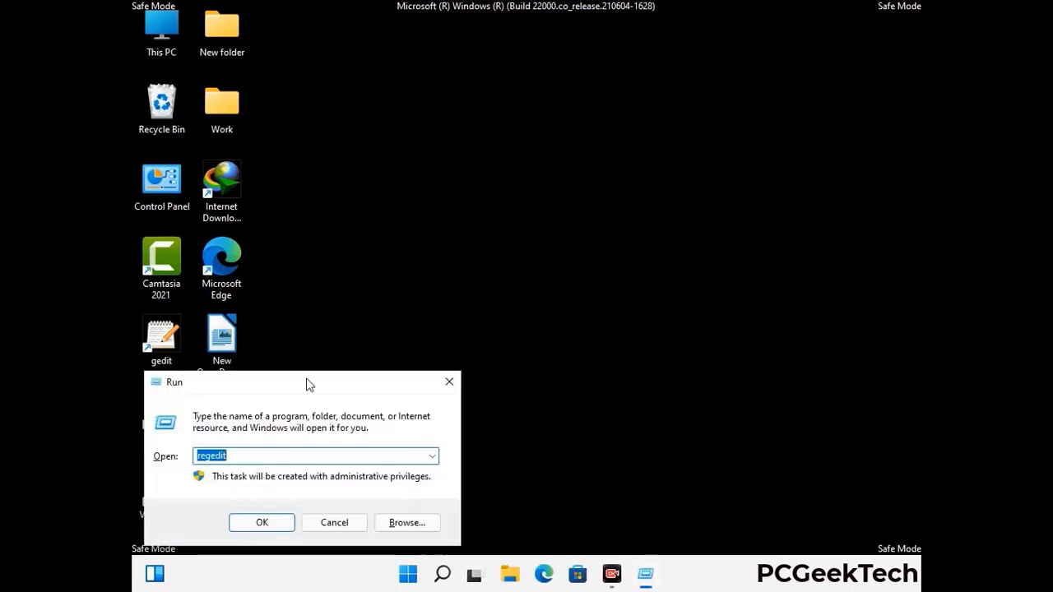
left_click_drag(308, 384, 542, 164)
type("msconfig")
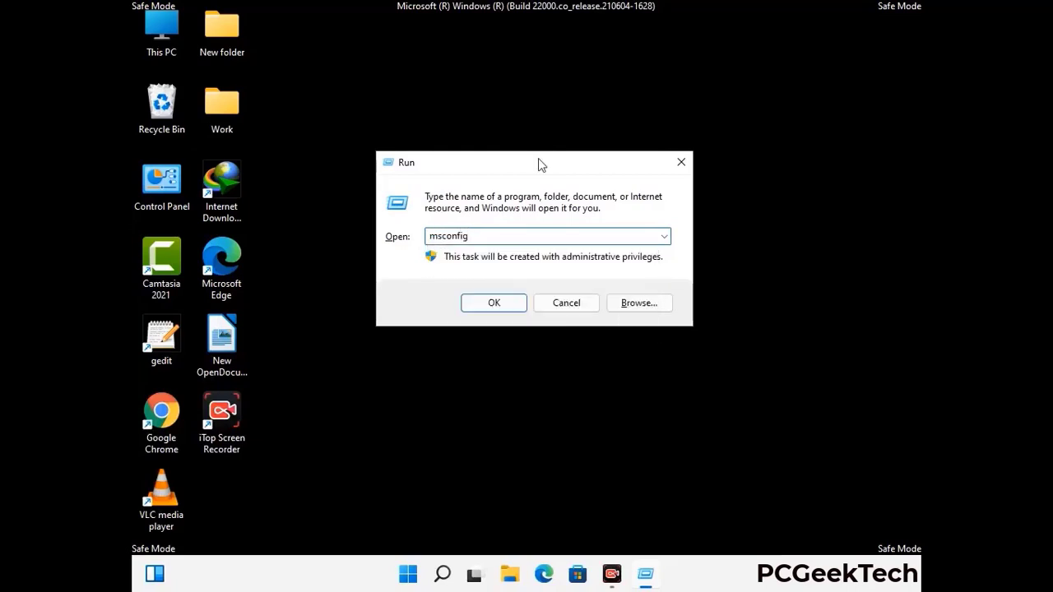
left_click(492, 304)
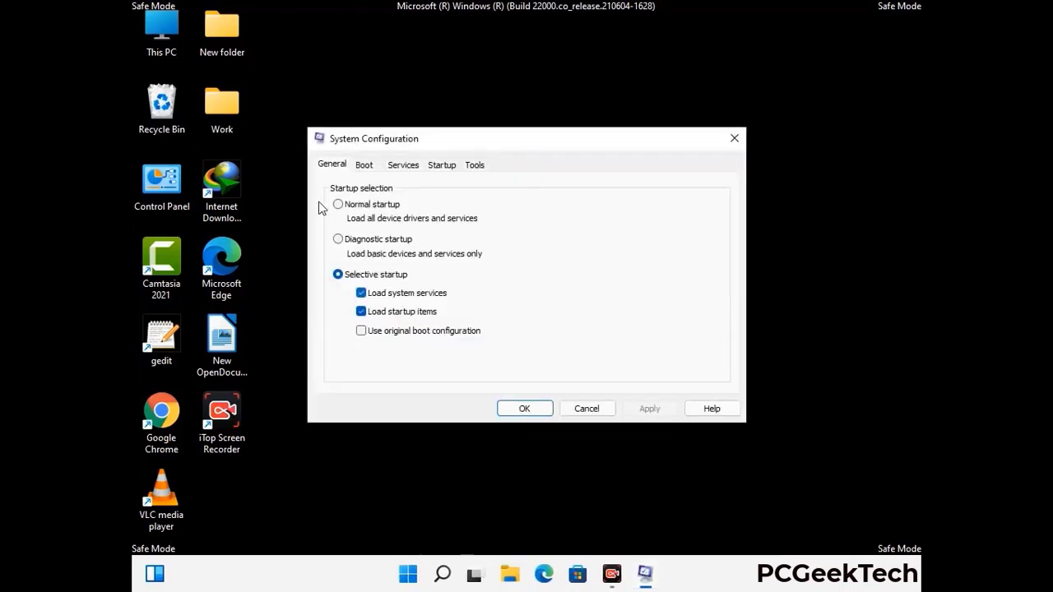
left_click(364, 164)
left_click(341, 313)
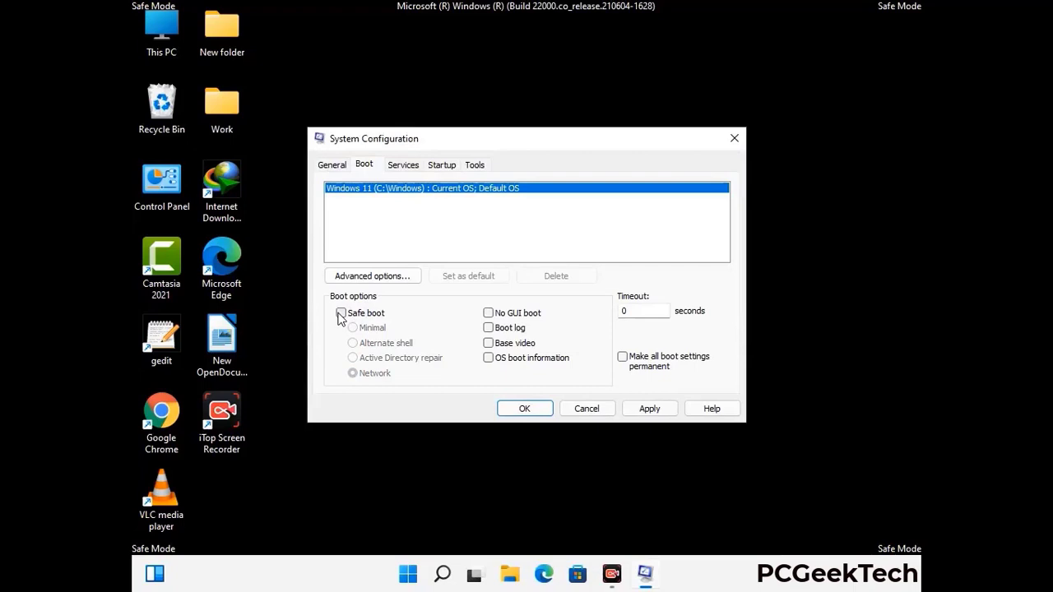